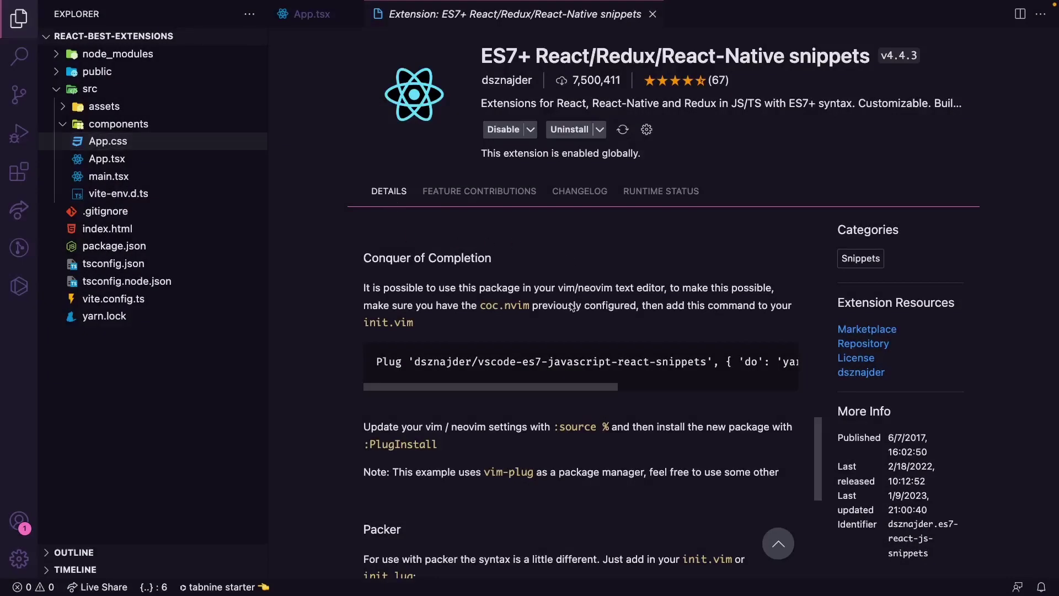
Create FunctionComponent.tsx in components and fill it with the rfc function component snippet
right_click(198, 123)
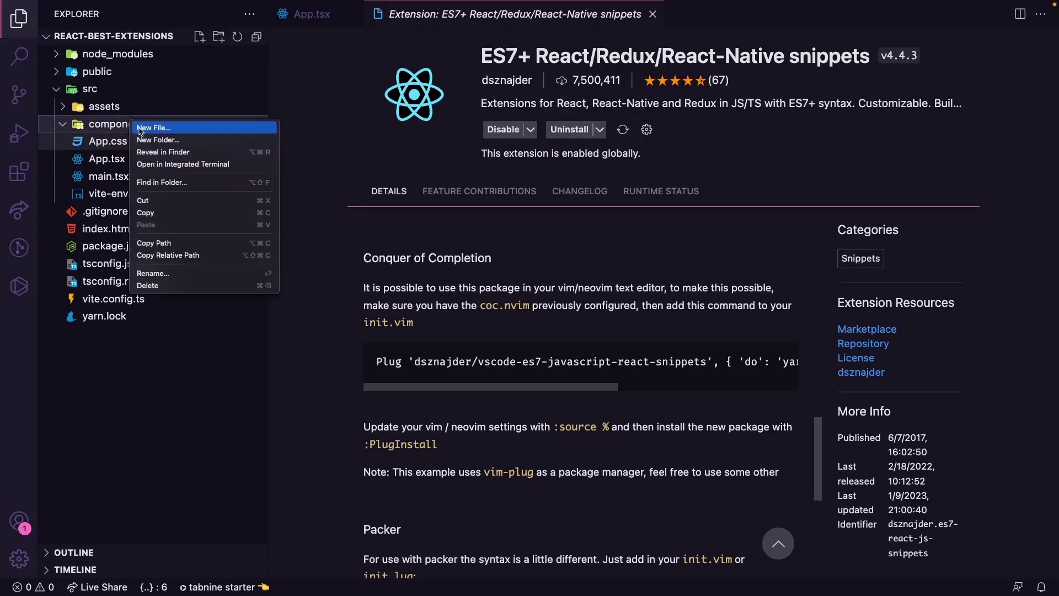
click(224, 126)
text(FunctionComponent.tsx)
key(Return)
text(rf)
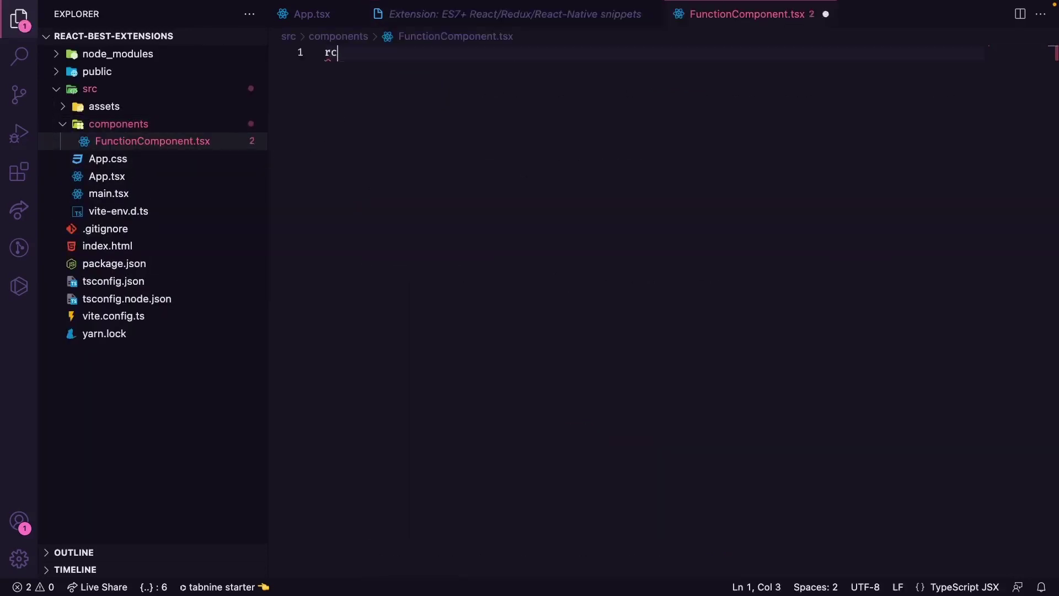
text(c)
key(Return)
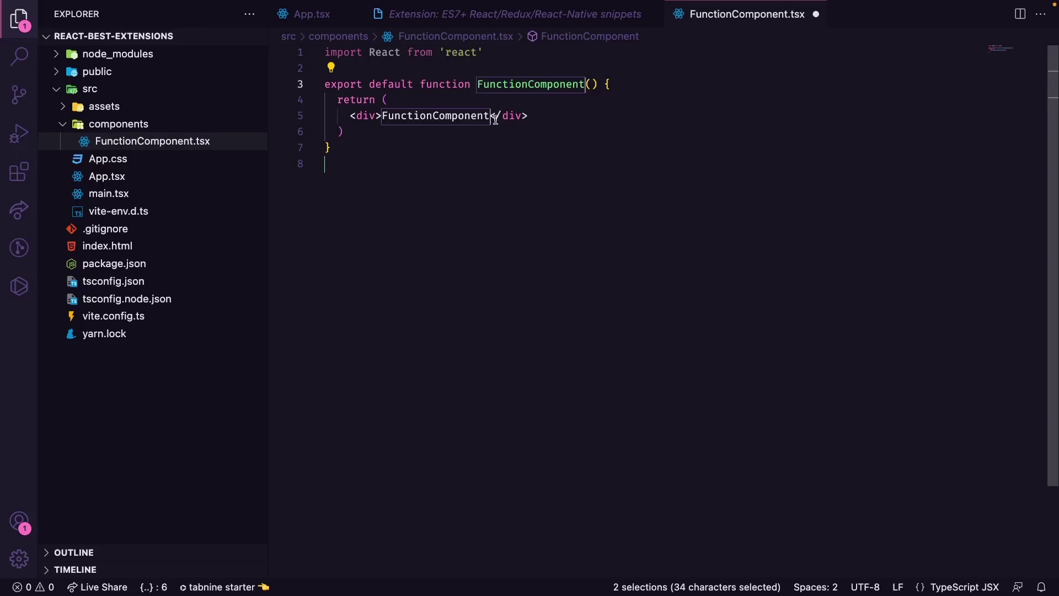
Create ClassComponent.tsx in components and fill it with the rcc class component snippet
right_click(136, 125)
click(128, 132)
text(ClassComponent.tsx)
key(Return)
text(r)
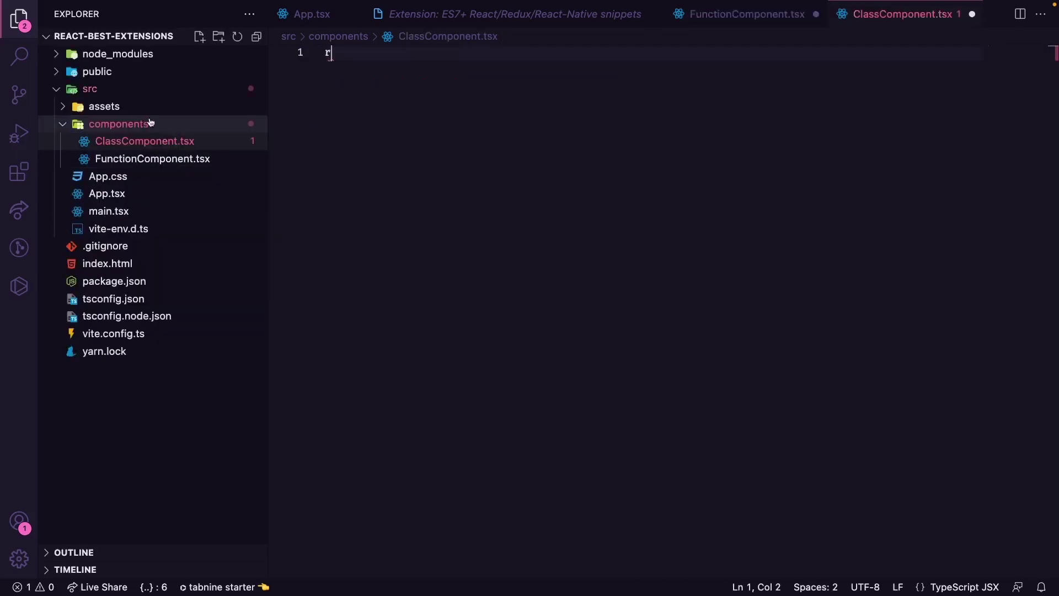
text(cc)
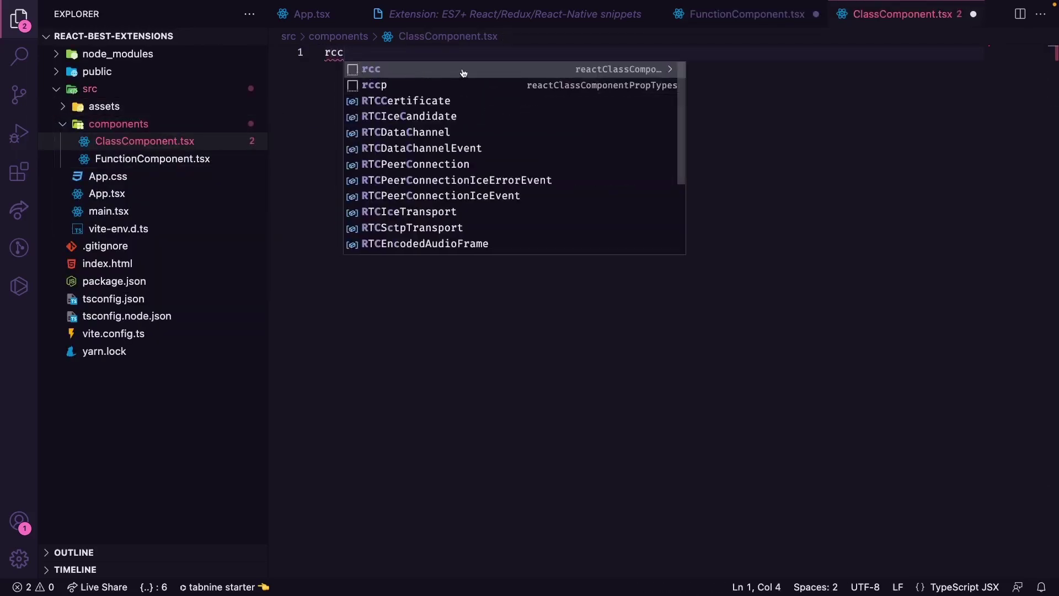
key(Return)
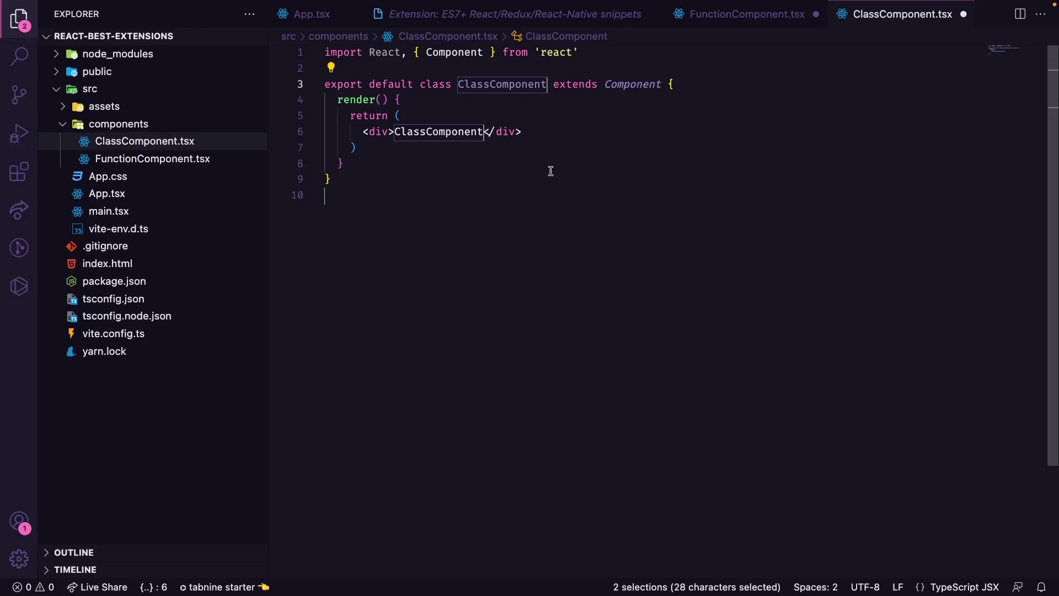
Create Other.tsx, try the rfc snippet, undo it and insert the rcredux Redux-connected class component instead
right_click(136, 125)
click(146, 134)
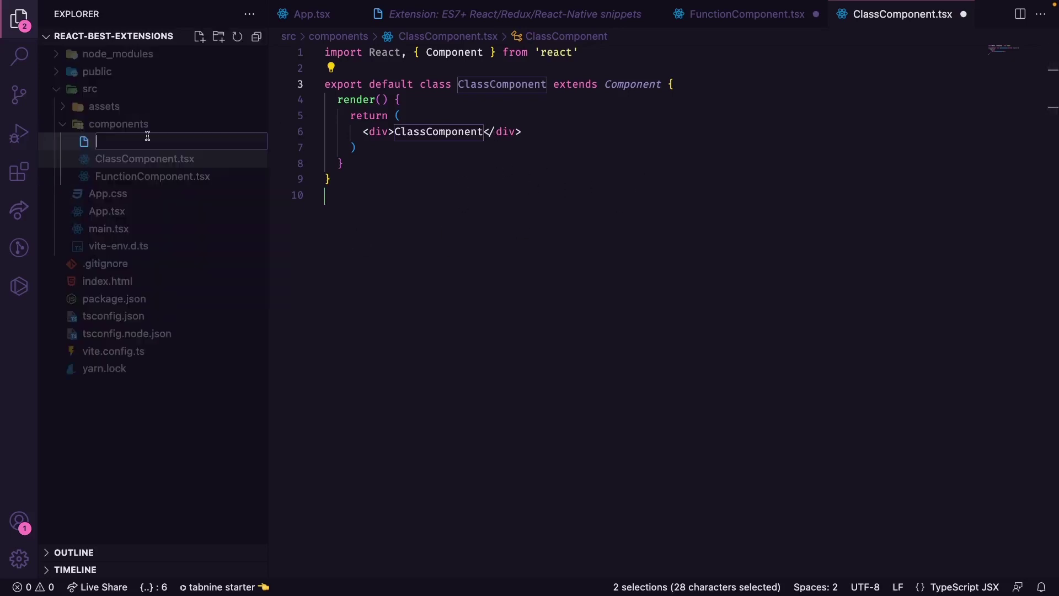
text(Other.tsx)
key(Return)
text(rc)
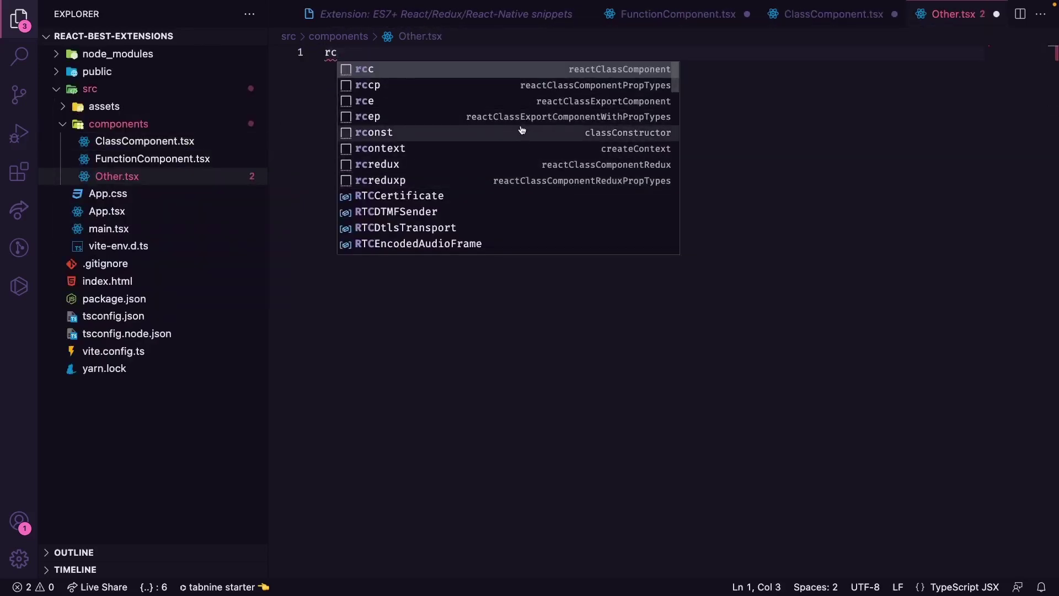
key(BackSpace)
text(f)
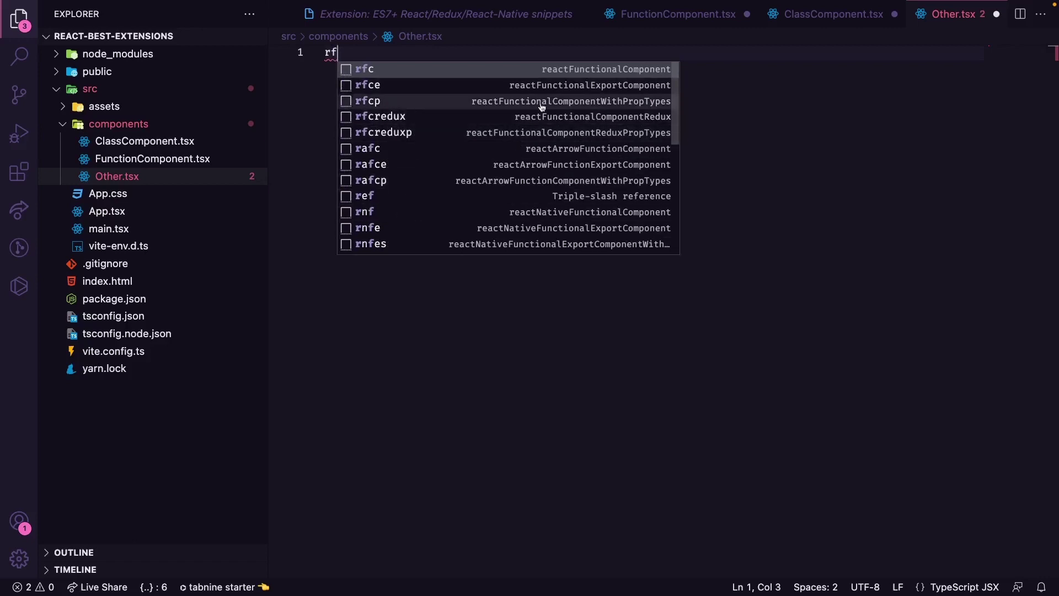
key(Return)
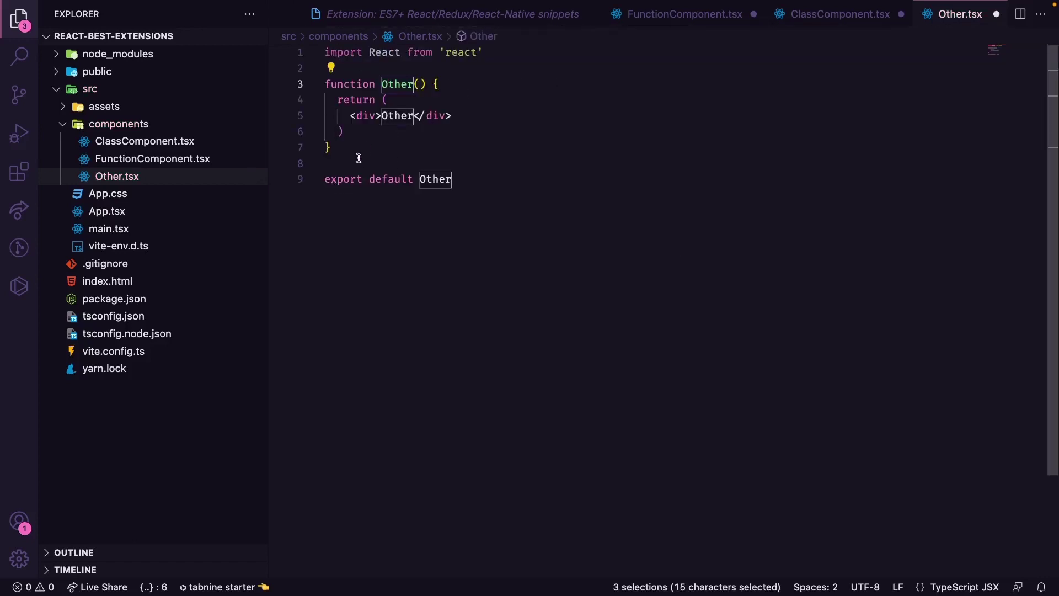
key(ctrl+z)
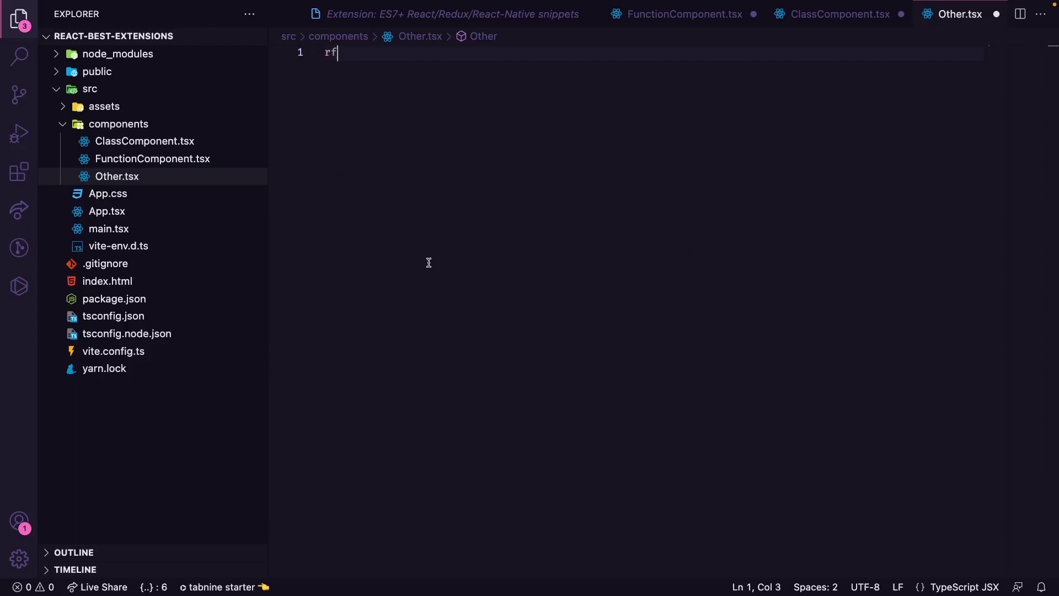
key(BackSpace)
text(c)
click(508, 169)
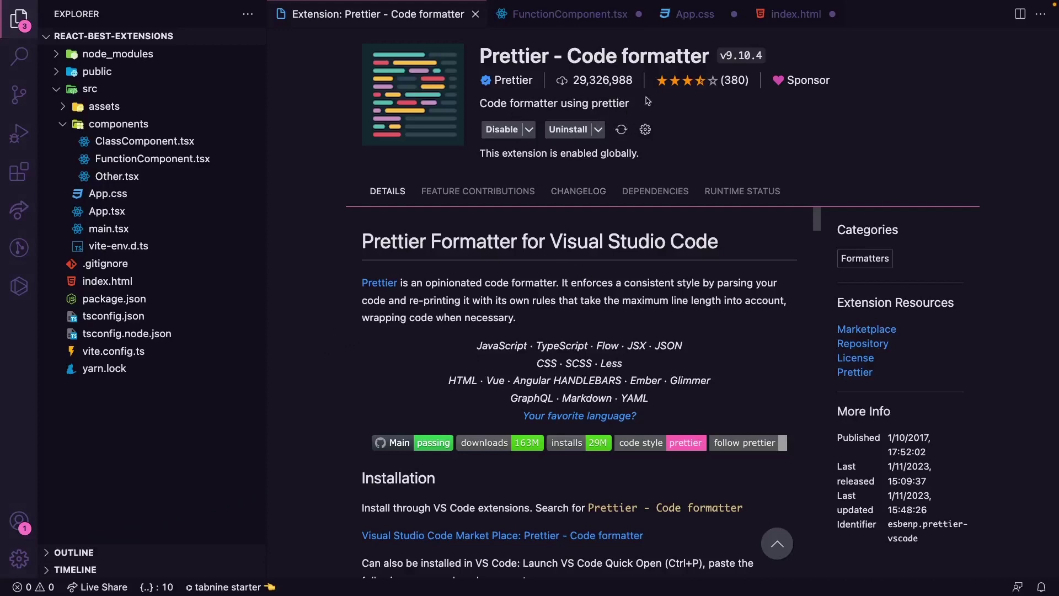
Save FunctionComponent.tsx and App.css so Prettier reformats them, then switch to index.html
click(570, 14)
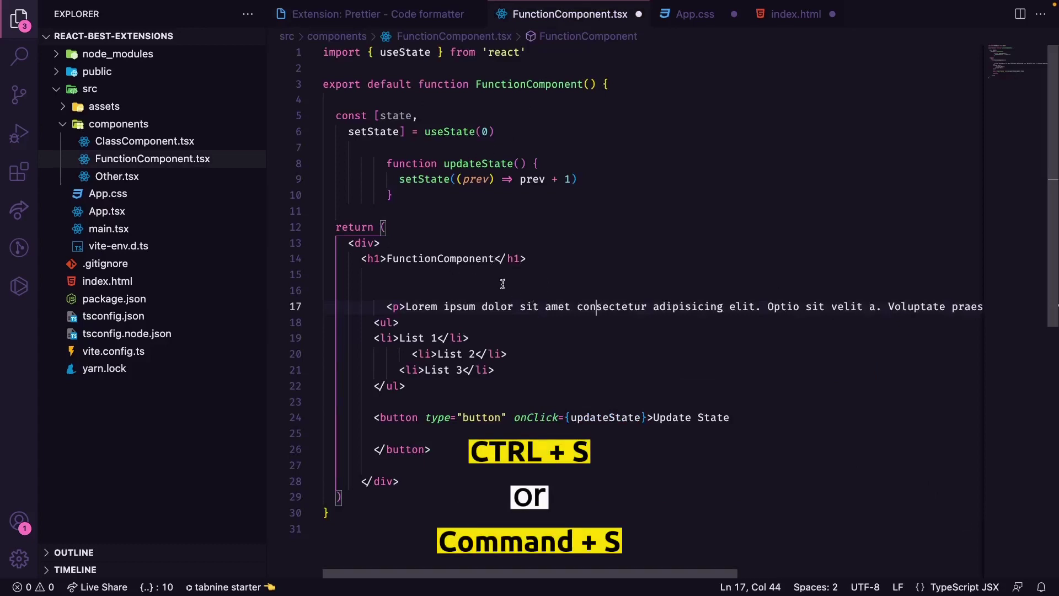
click(545, 291)
key(ctrl+s)
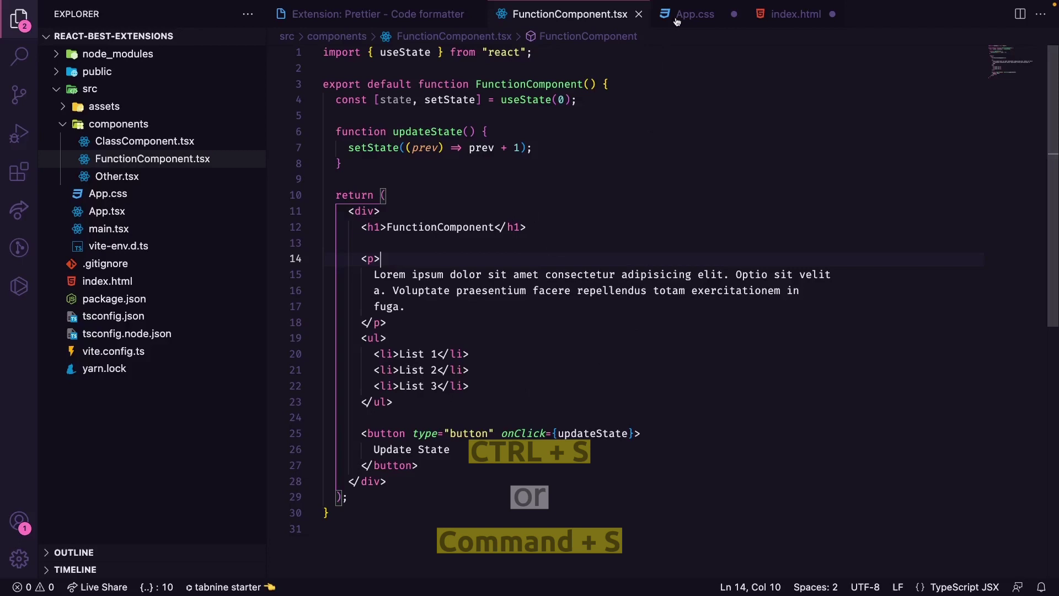
click(695, 14)
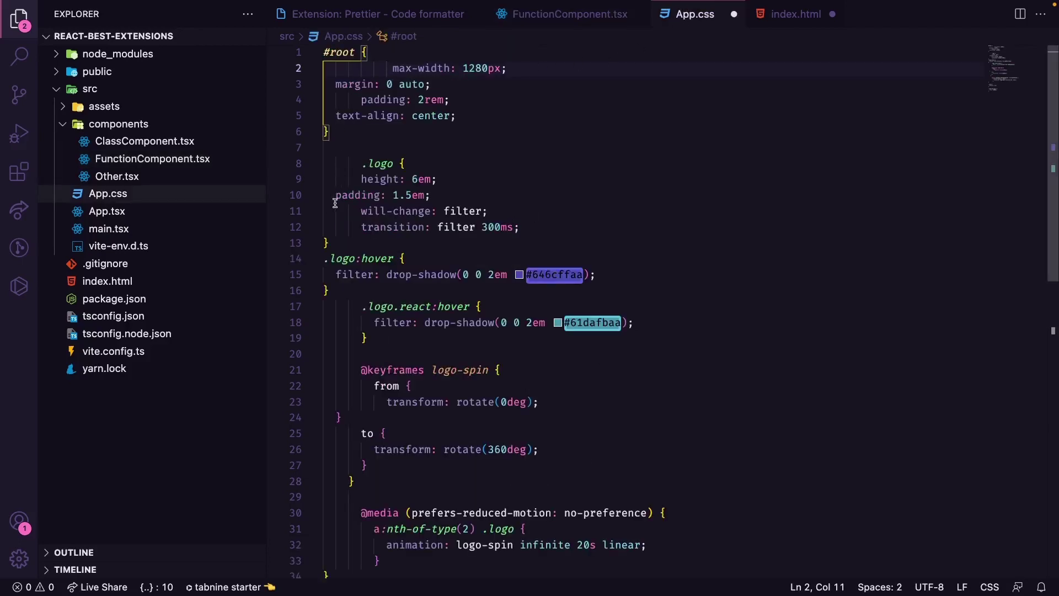
key(ctrl+s)
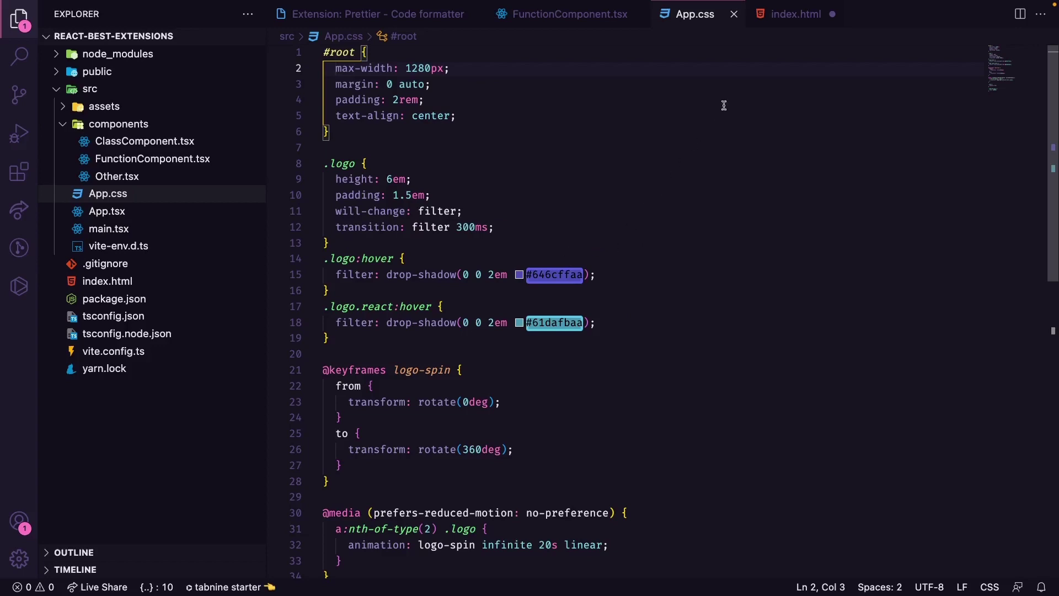
click(794, 14)
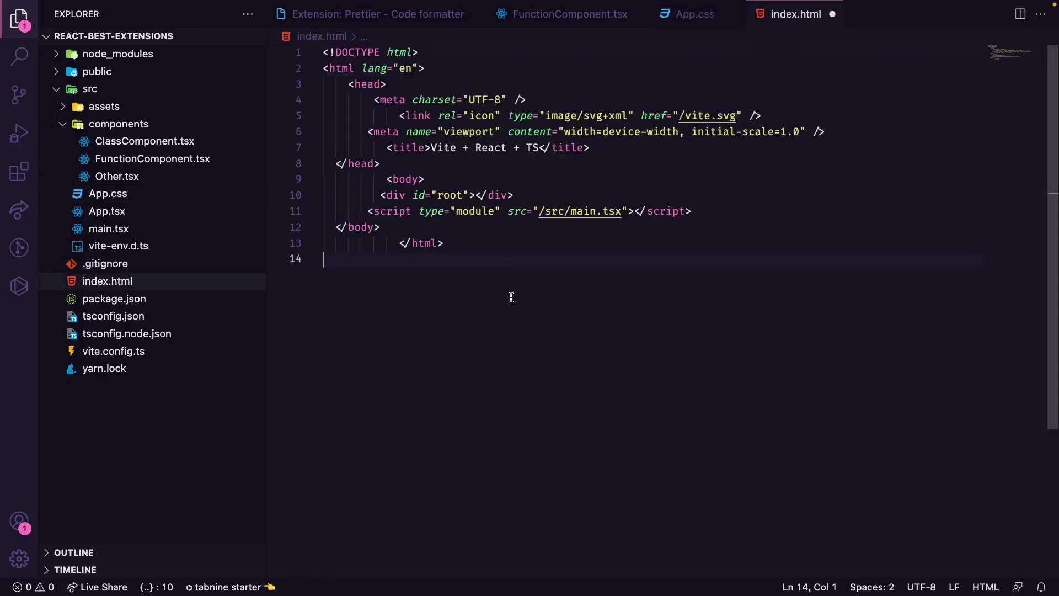
Save index.html, then add a background-color to .logo in App.css and tune it lighter and greener in the picker
key(ctrl+s)
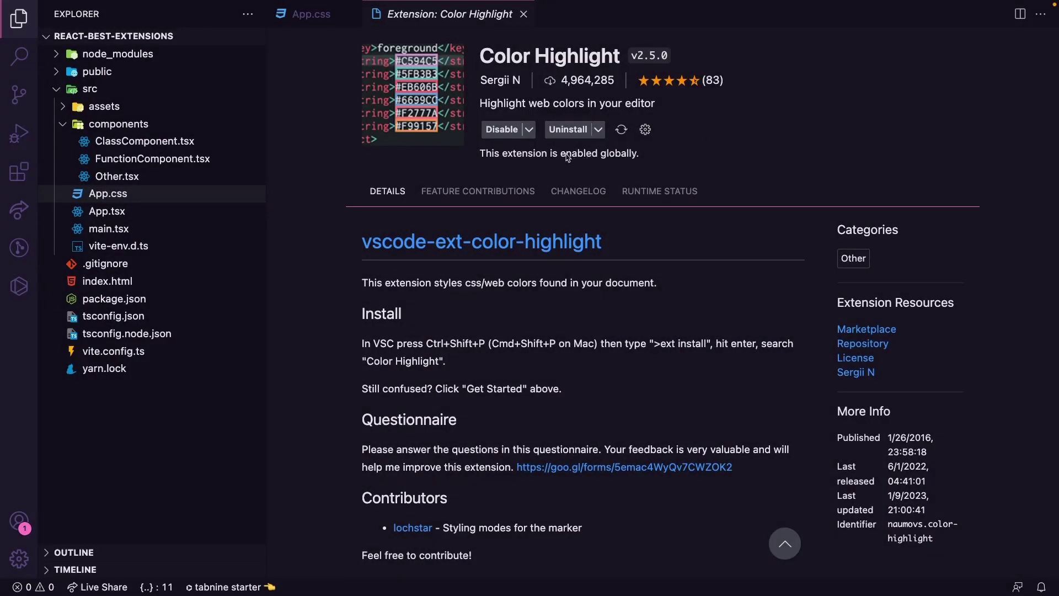
click(315, 18)
click(517, 227)
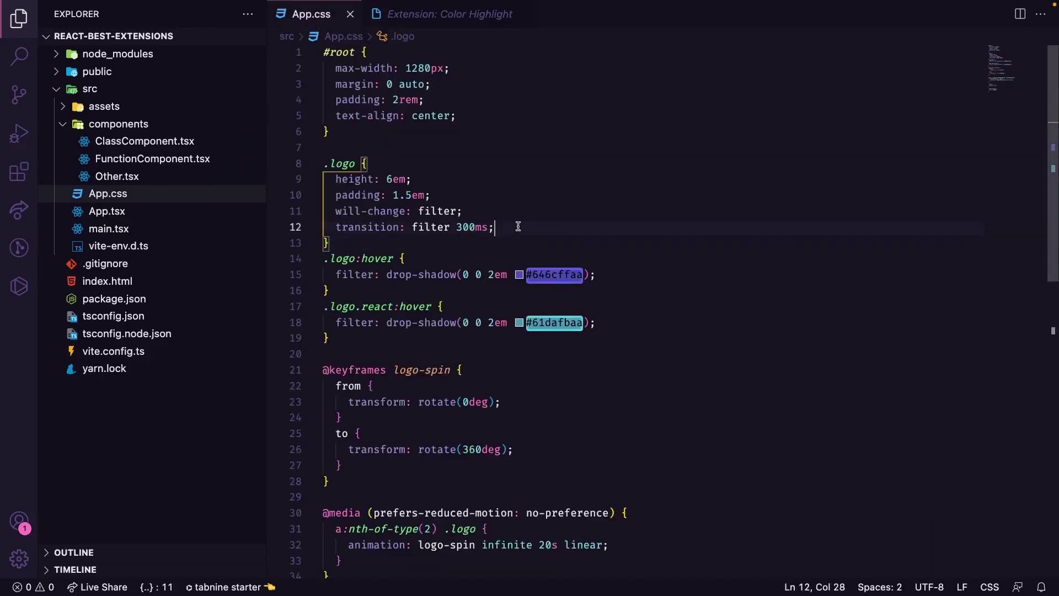
key(Return)
text(bac)
key(Return)
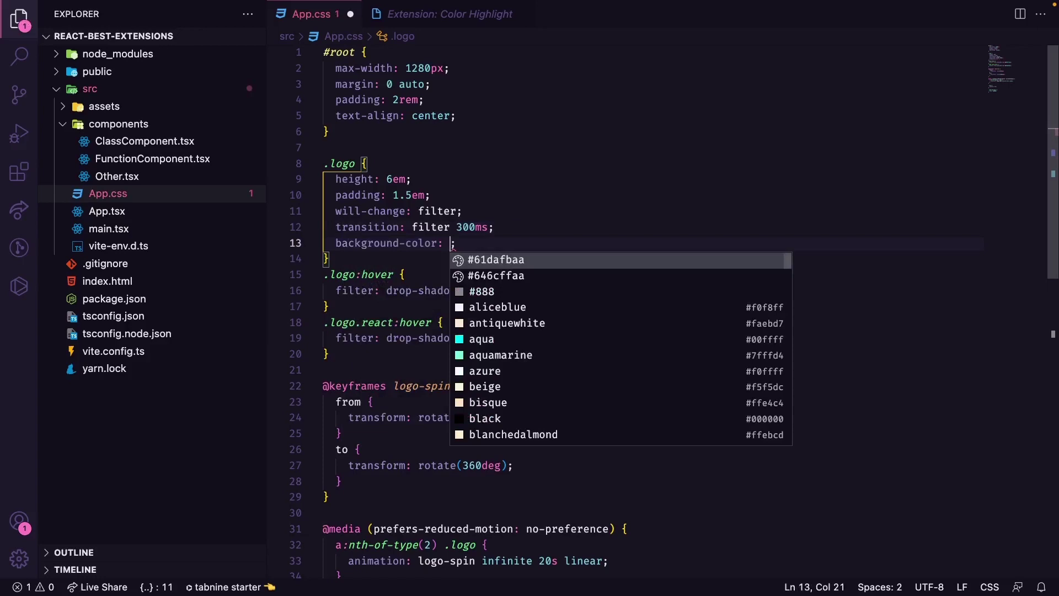
key(Down)
key(Down)
text(#)
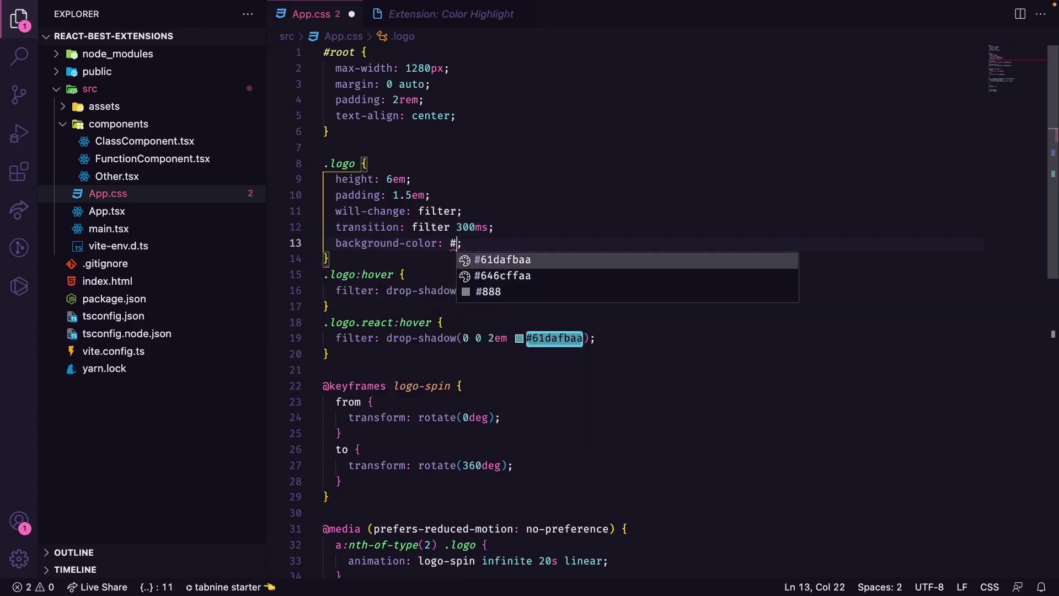
key(Down)
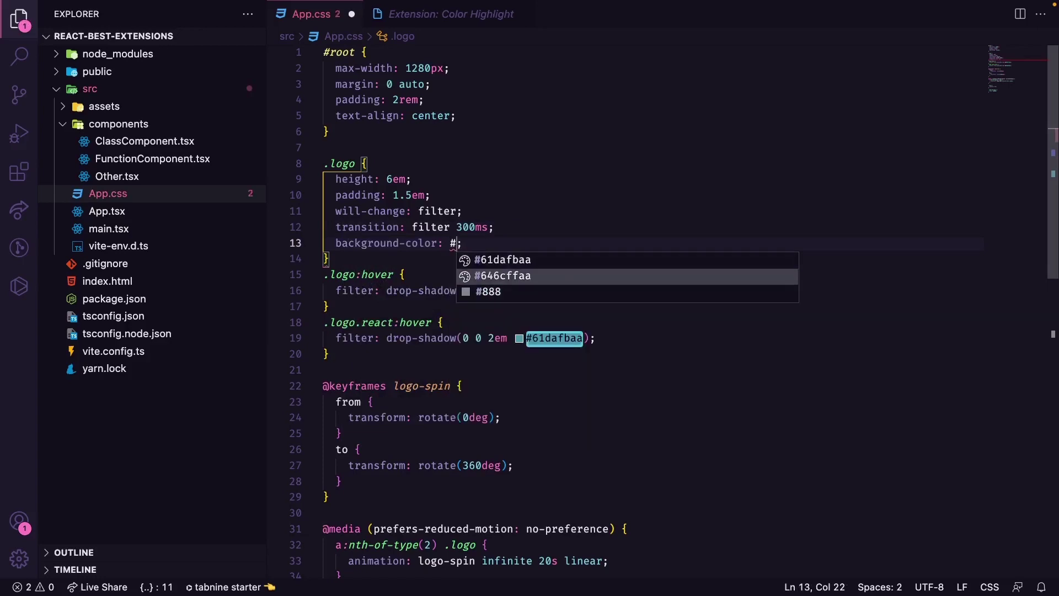
text(58273)
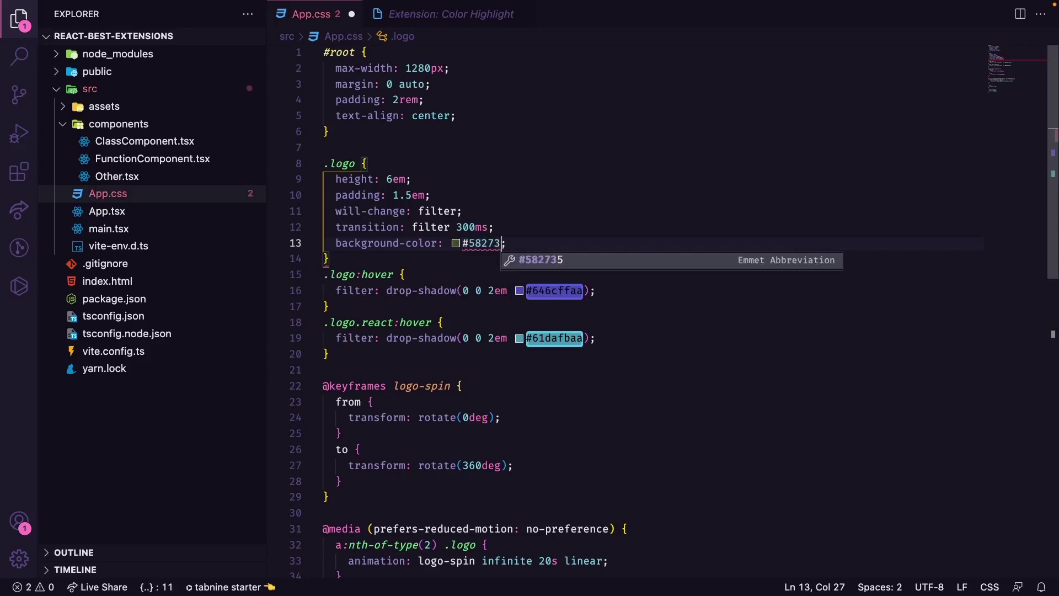
text(2)
click(524, 210)
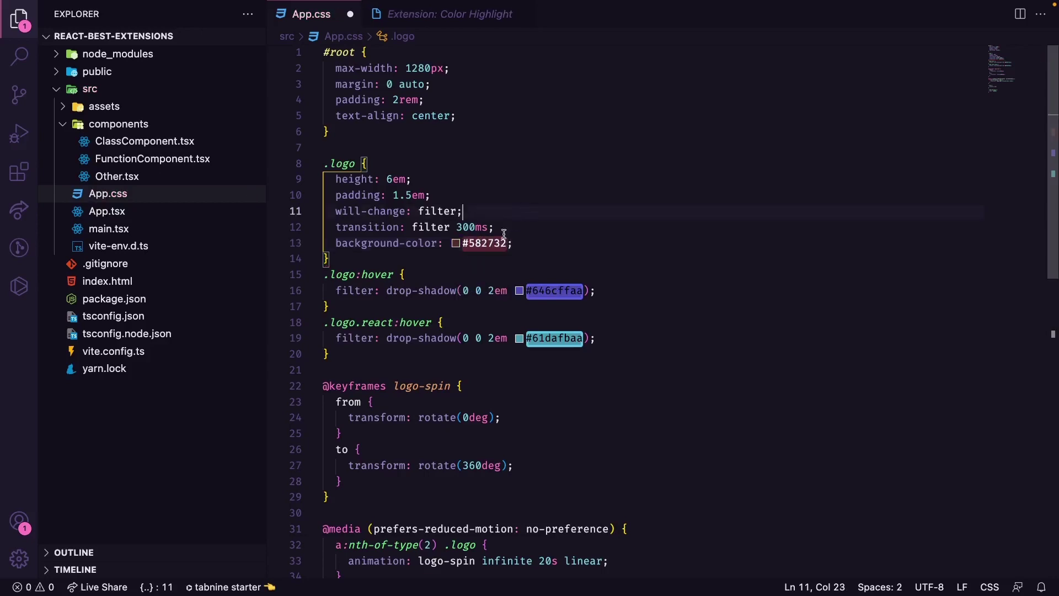
drag(530, 133, 481, 72)
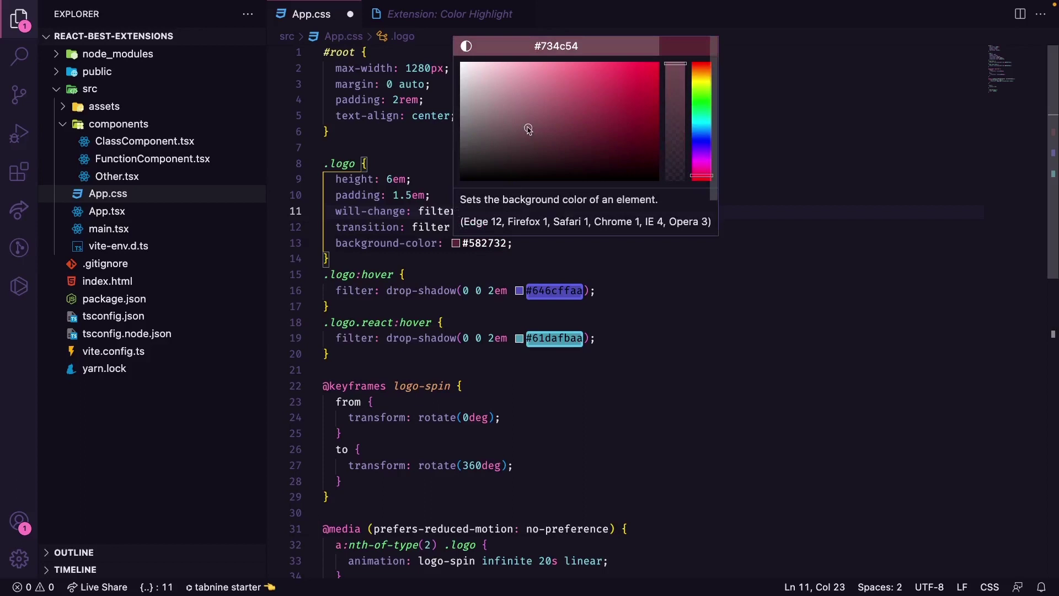
click(700, 101)
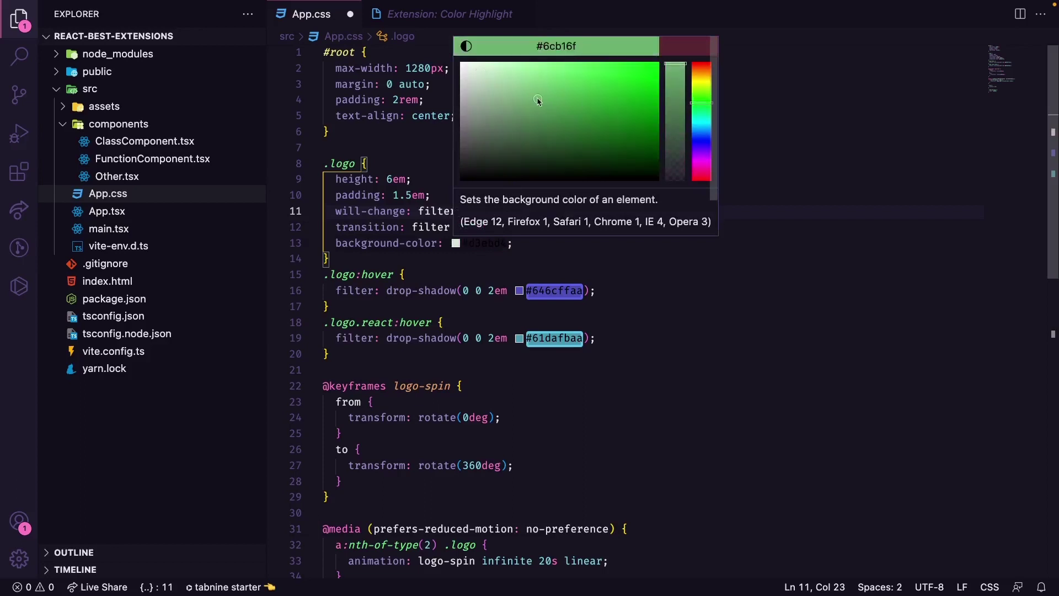
drag(539, 102, 583, 100)
Change the .logo:hover drop-shadow colour to a much darker shade via the colour picker
click(559, 274)
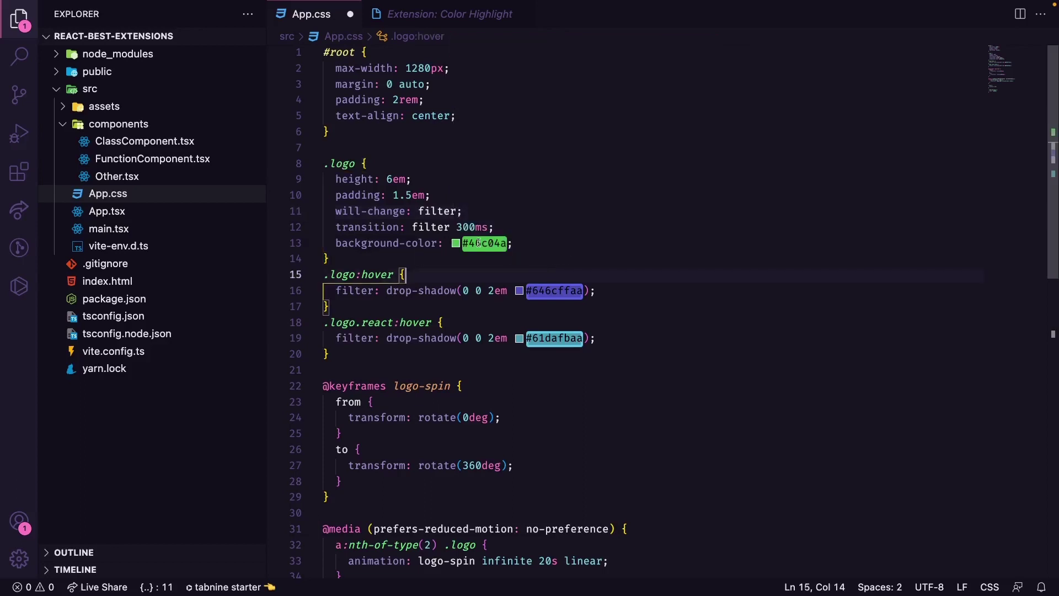
mouse_move(552, 291)
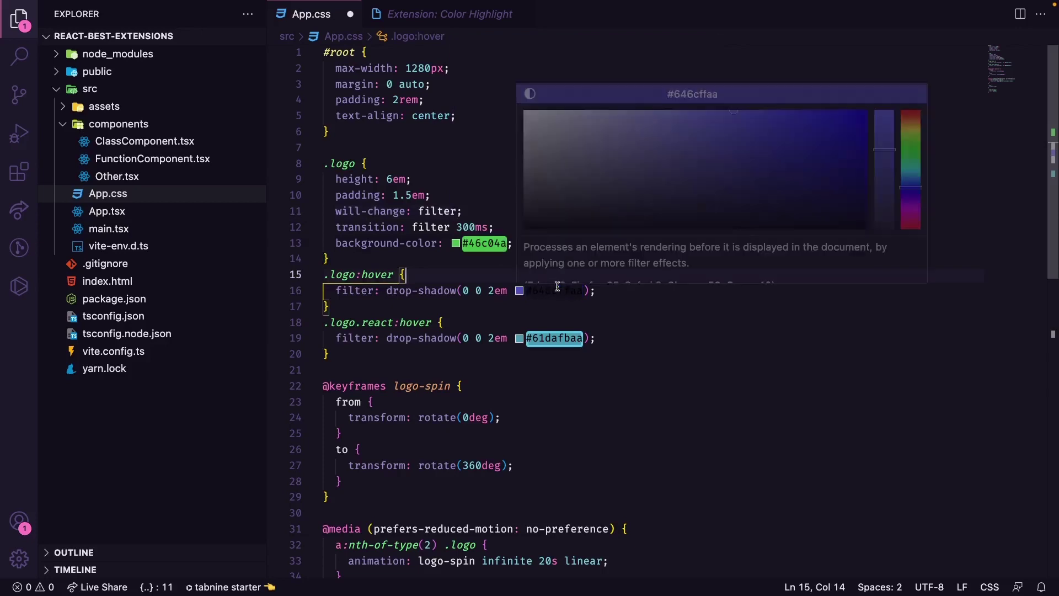
click(531, 128)
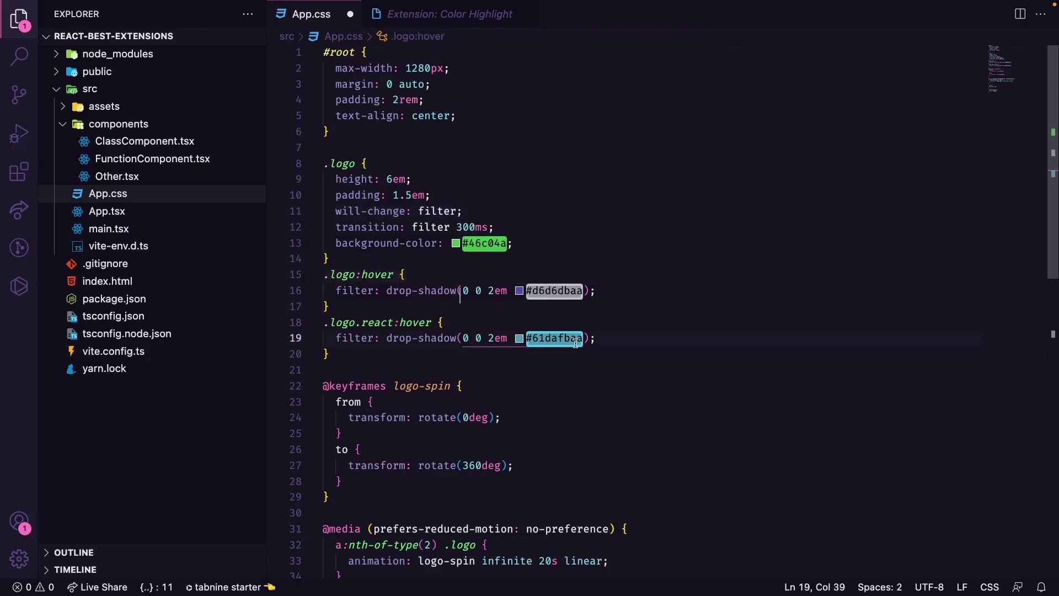
click(579, 386)
mouse_move(553, 338)
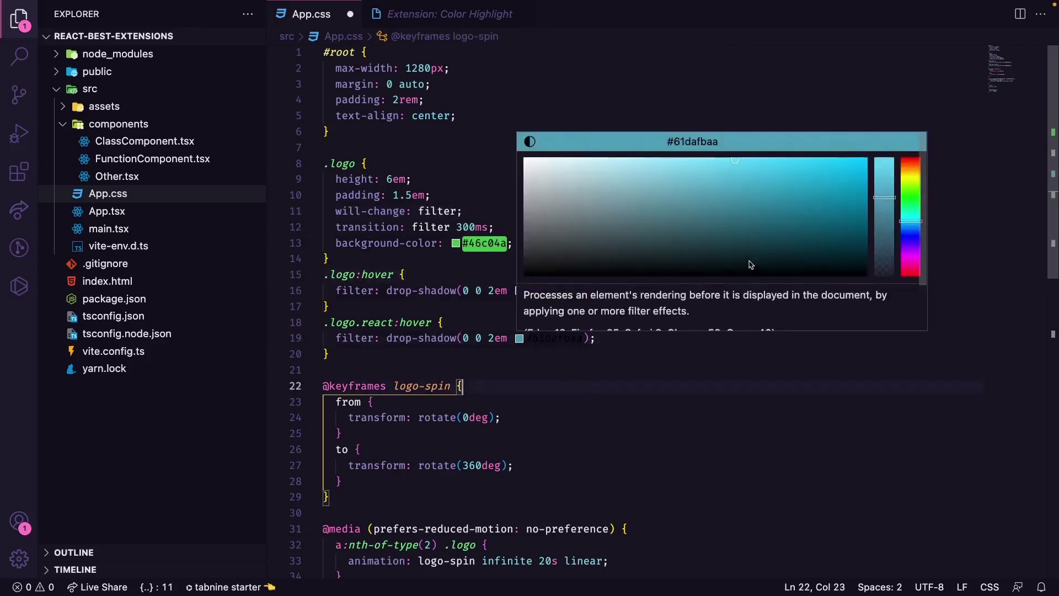
click(854, 273)
click(642, 466)
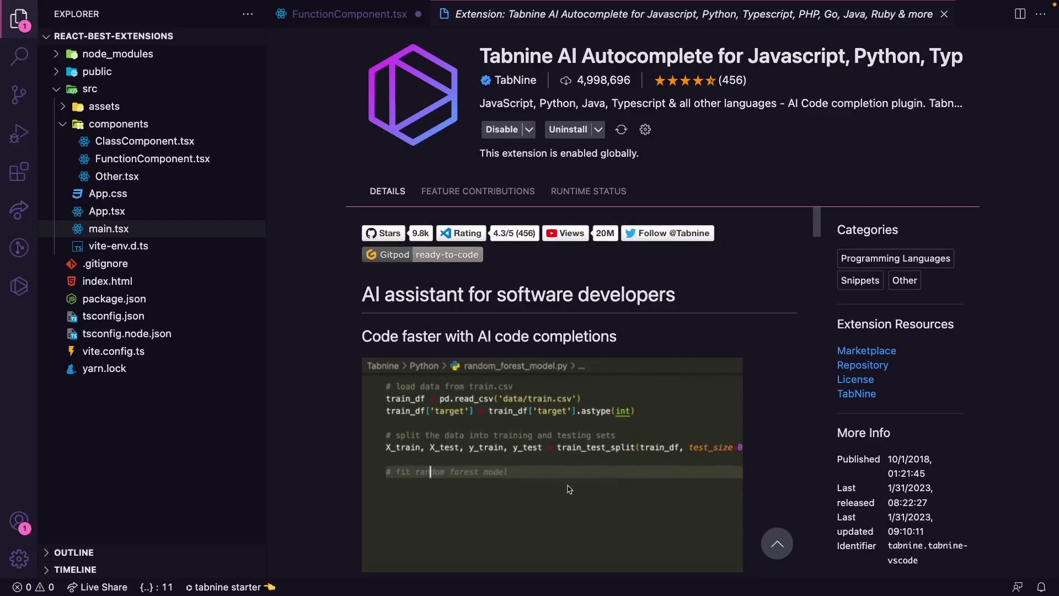
Write setState increment, console.log and alert lines in updateState using Tabnine completions, then save
click(166, 161)
click(403, 150)
text(s)
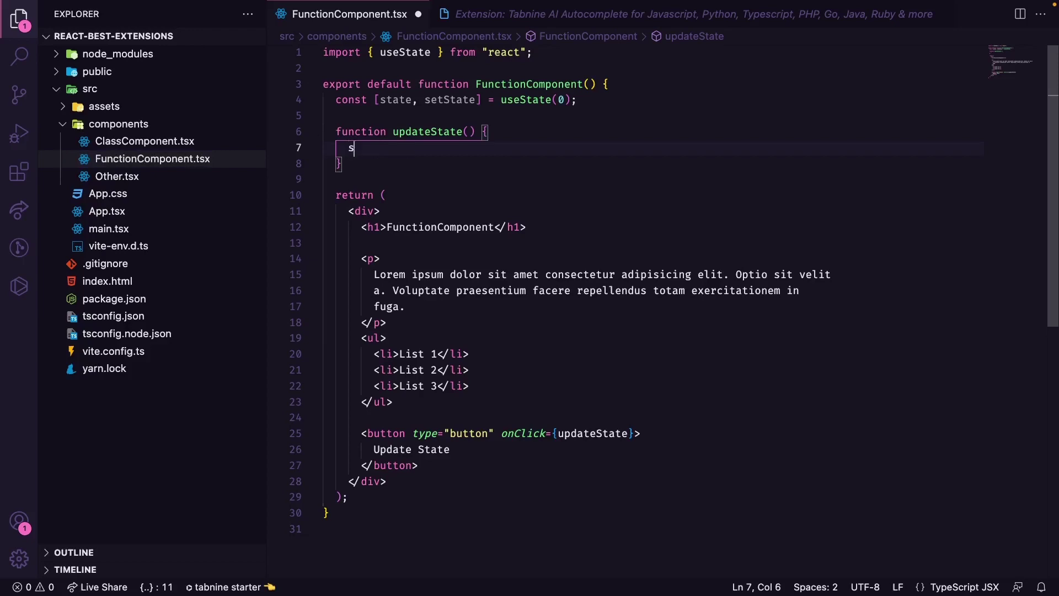
text(etS)
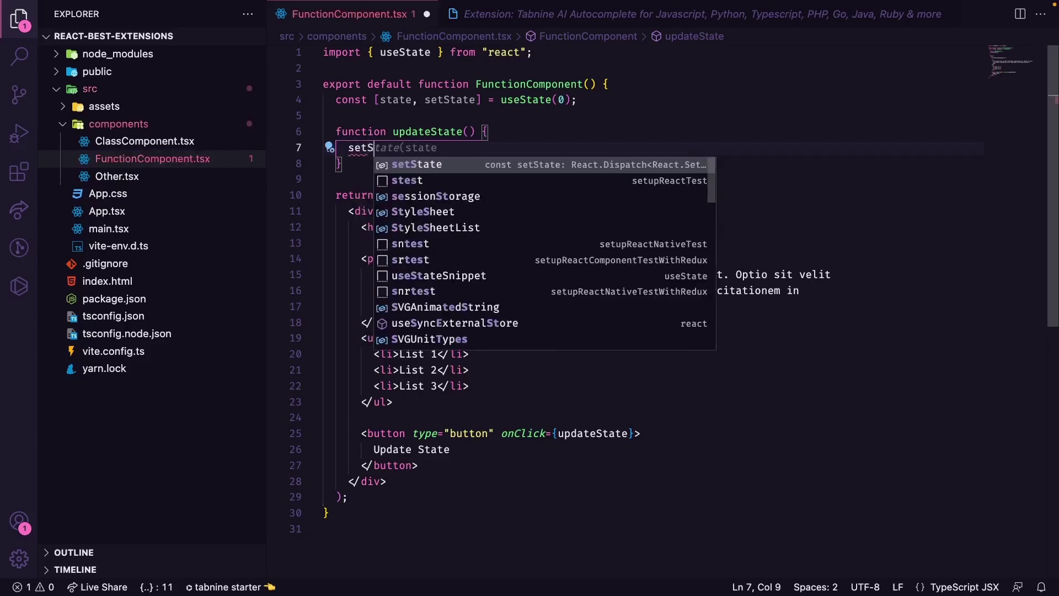
text(tate(()
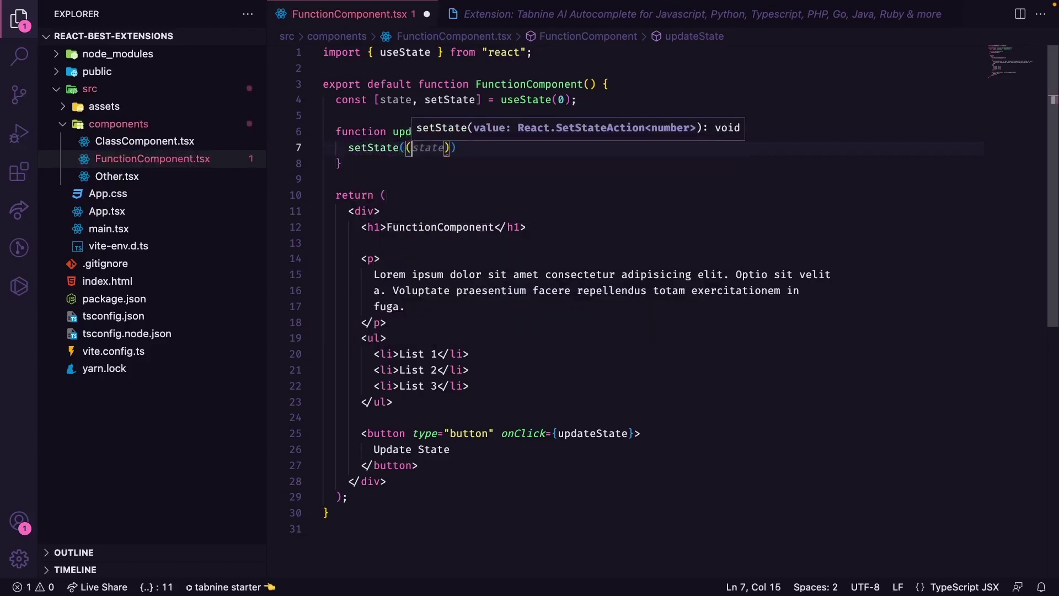
text(prevState)
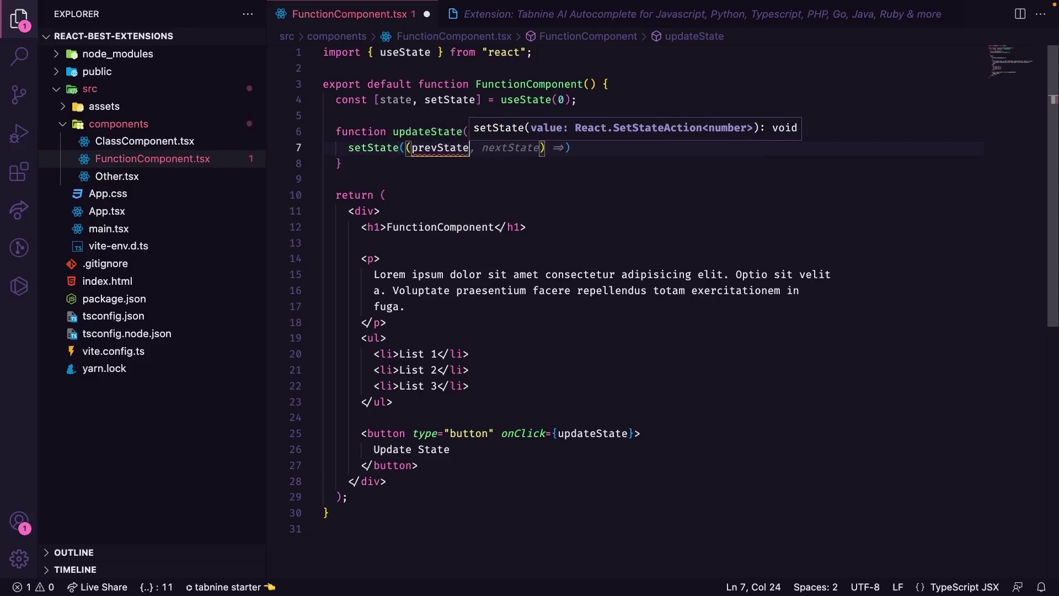
text() => p)
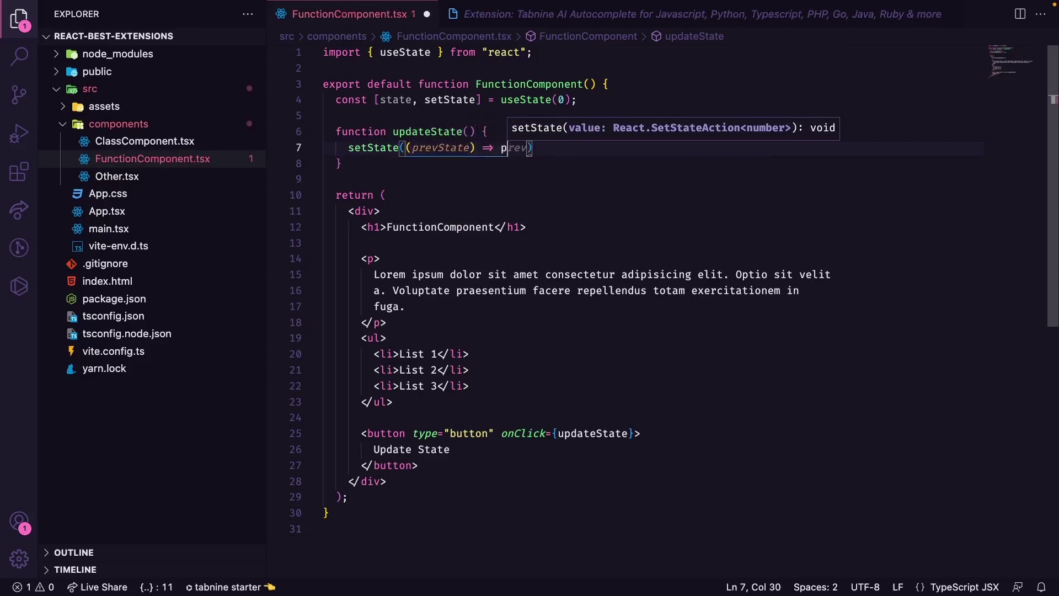
text(revState + )
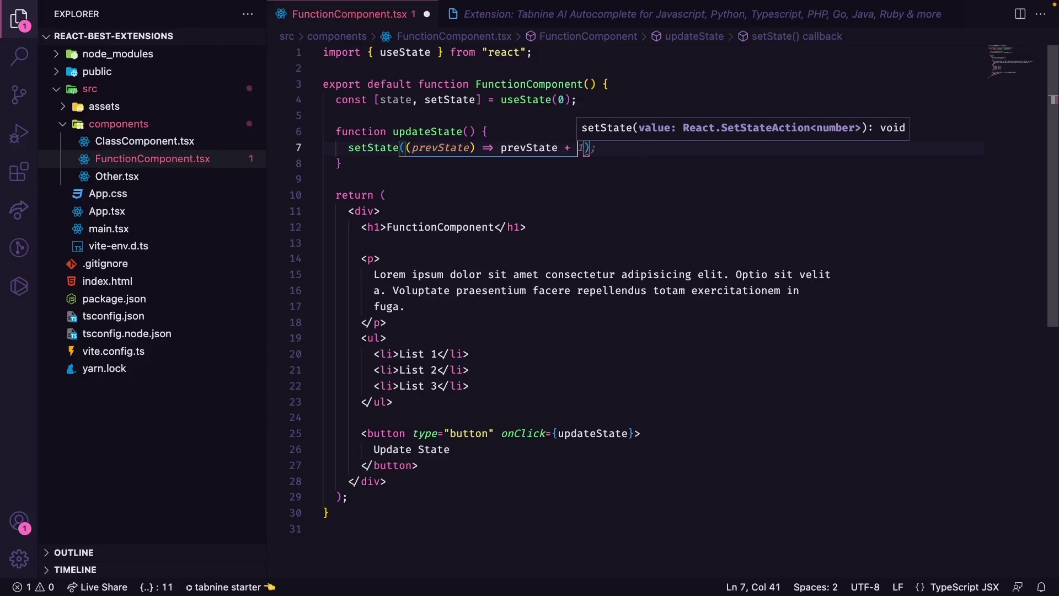
text(1))
key(Return)
text(consol)
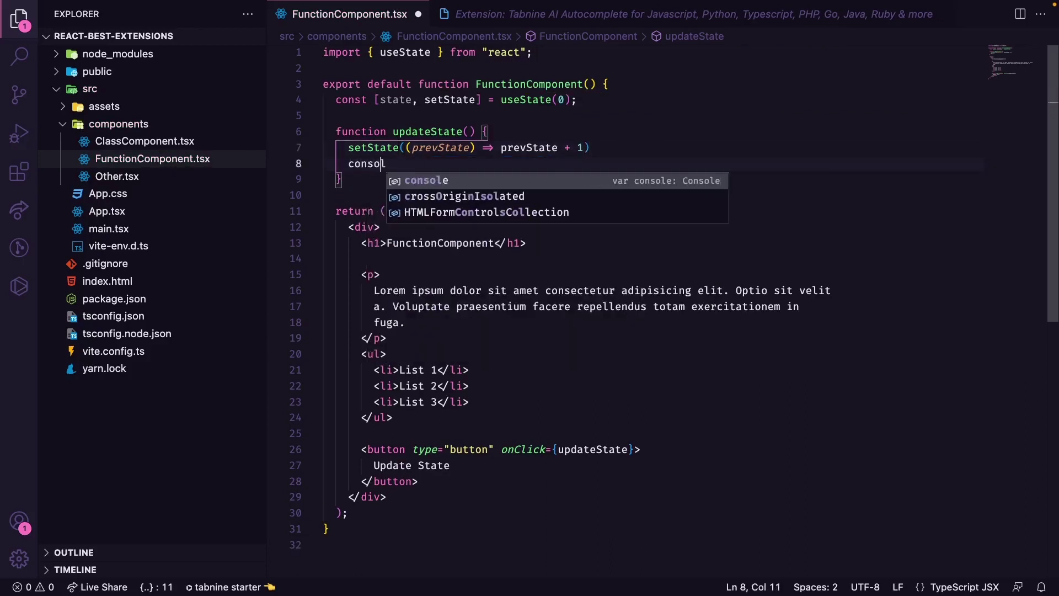
text(e.log)
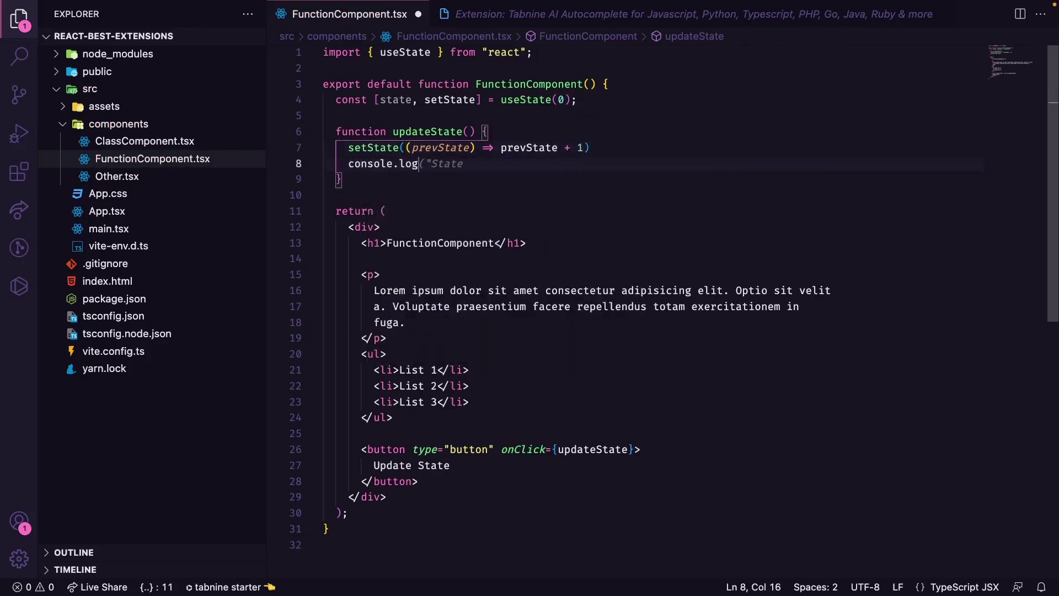
text(("State",)
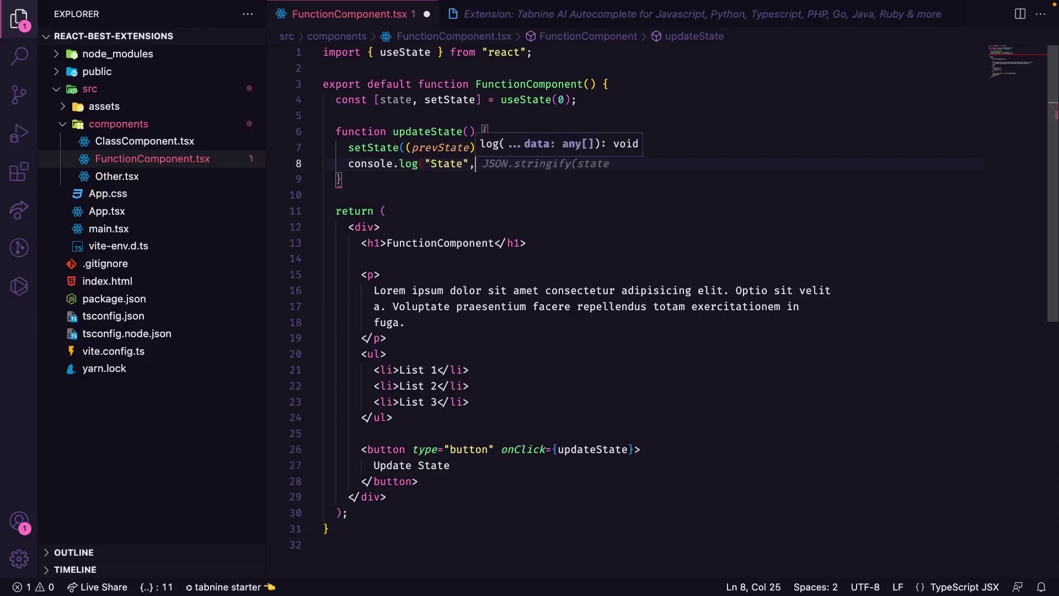
text( stat)
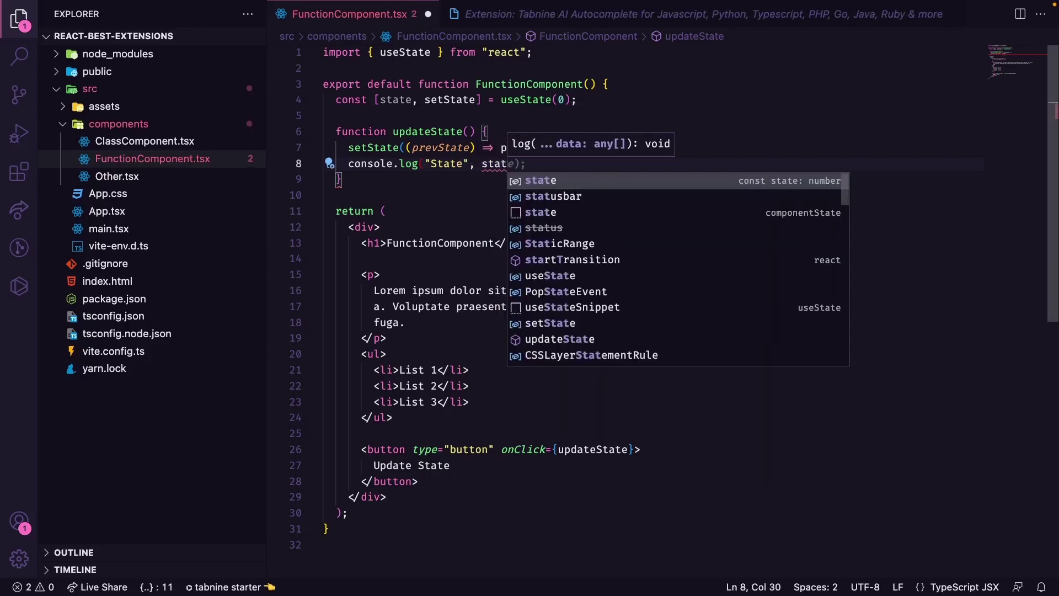
text(e);)
key(Return)
text(alert)
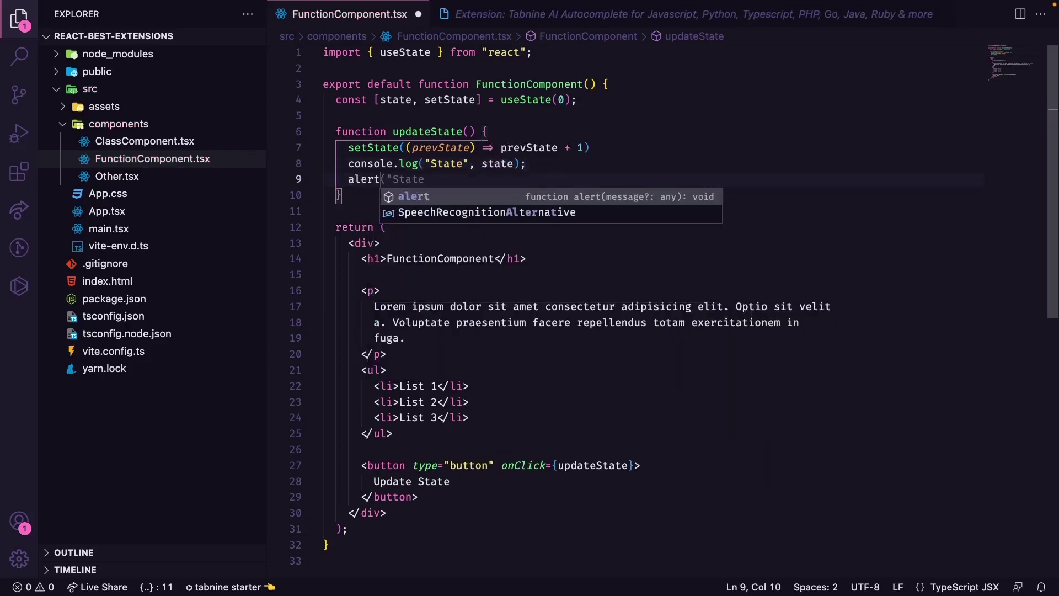
text(()
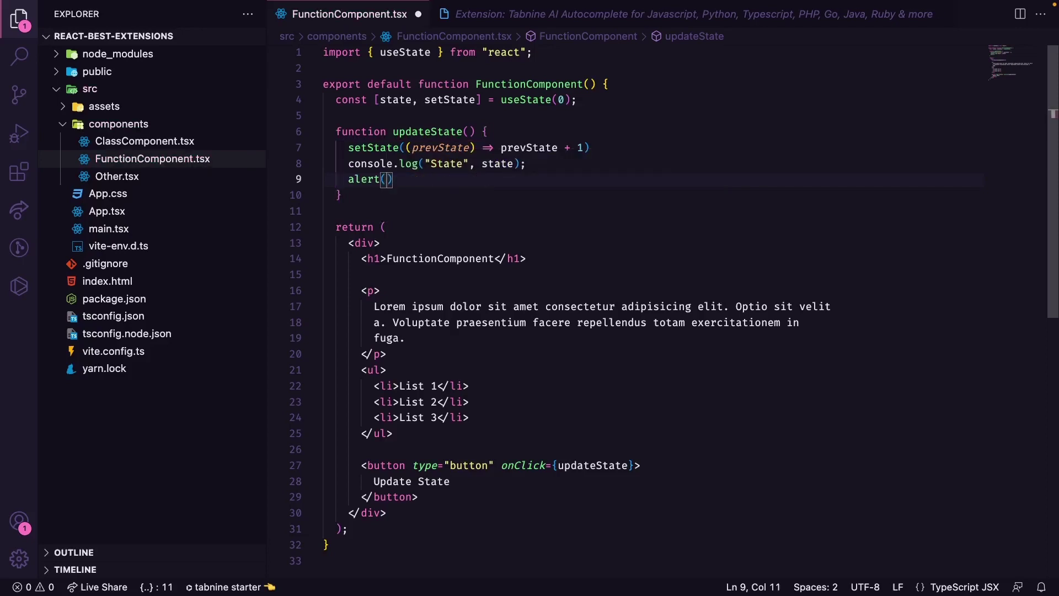
text(`)
text(state: ${state})
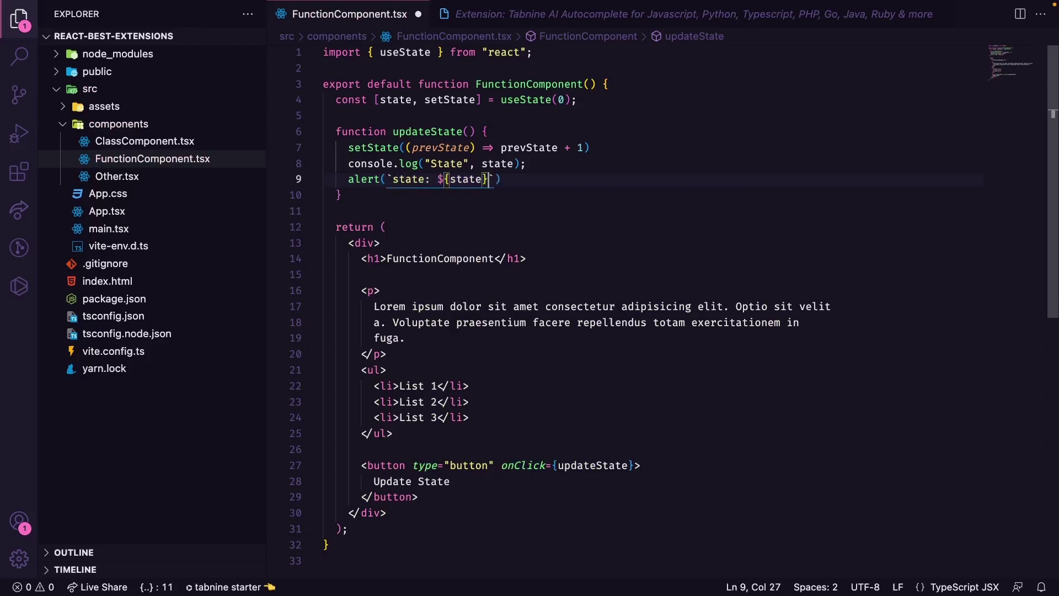
key(ctrl+s)
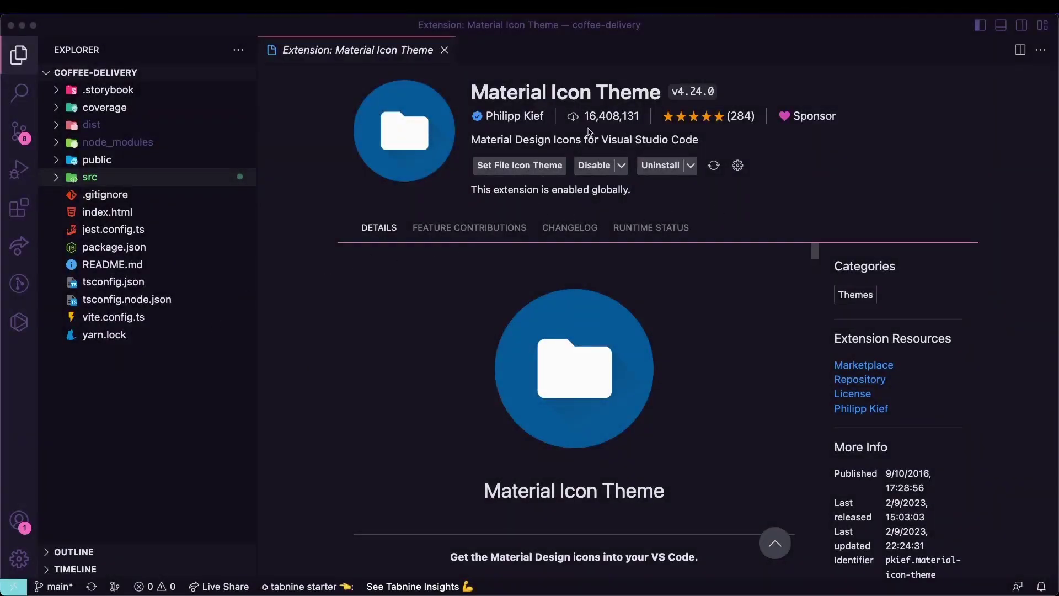
Expand src > pages > Home > components > CoffeeCard to show its files with Material theme icons
click(100, 91)
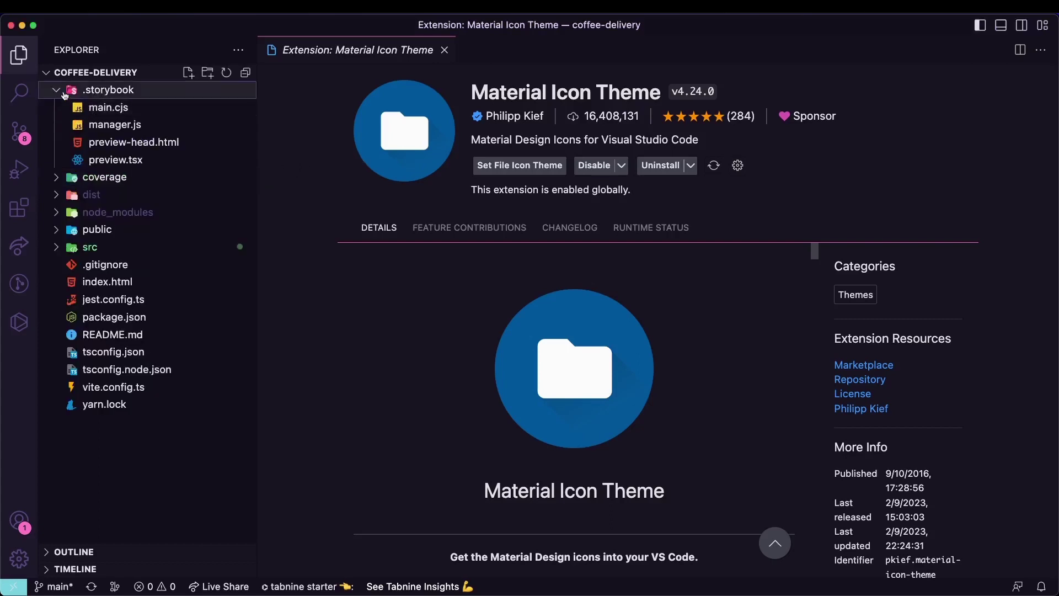
click(58, 91)
click(57, 180)
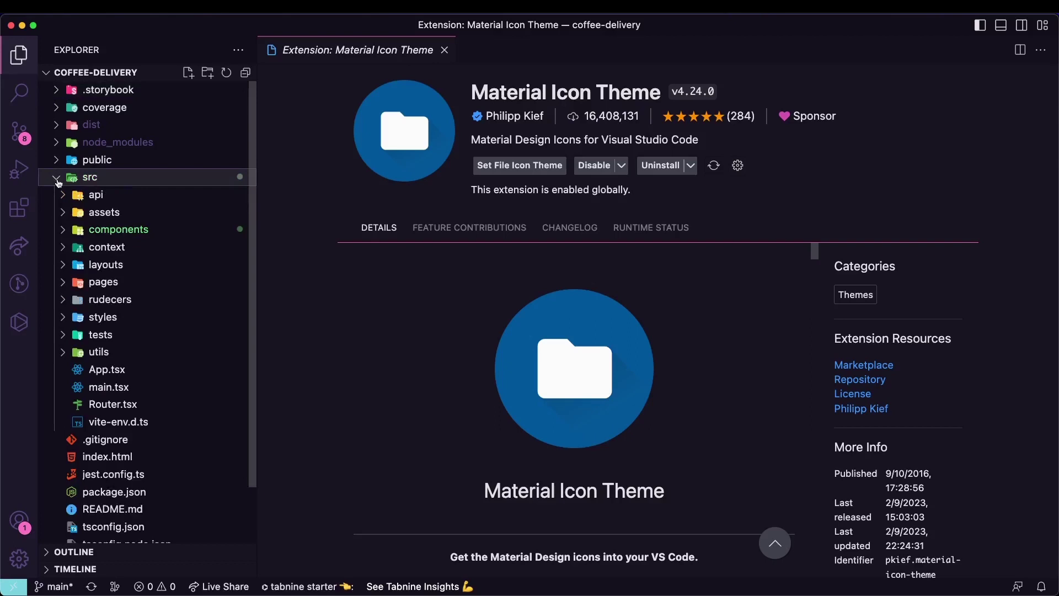
click(65, 285)
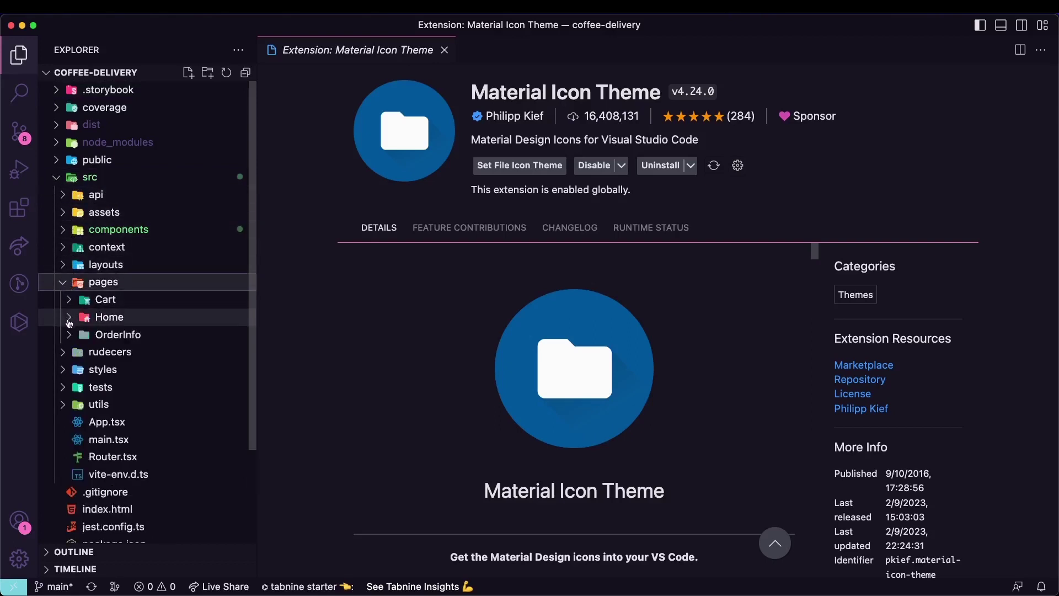
click(70, 321)
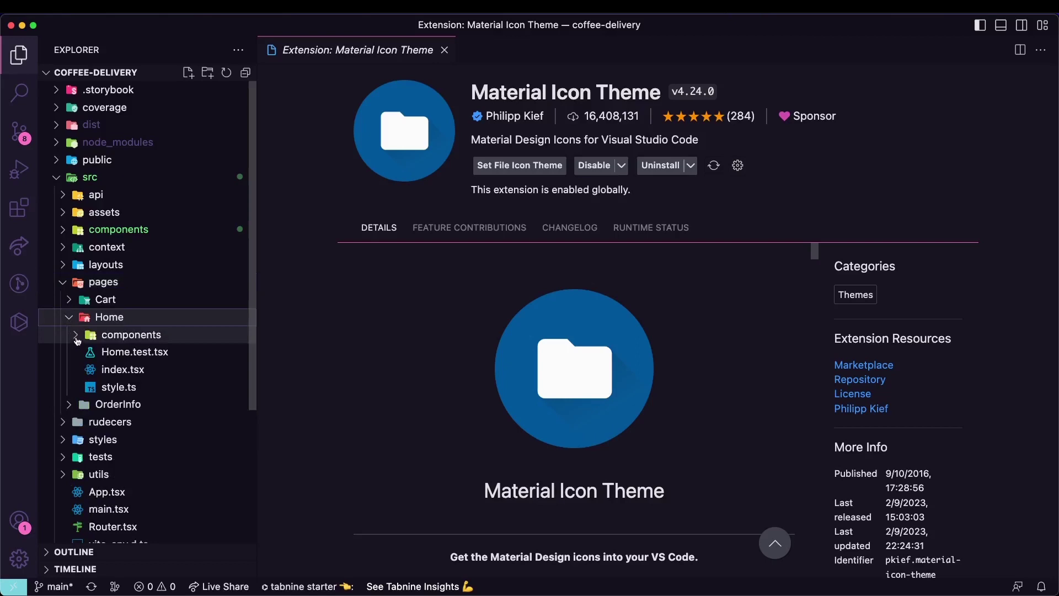
click(77, 337)
click(83, 355)
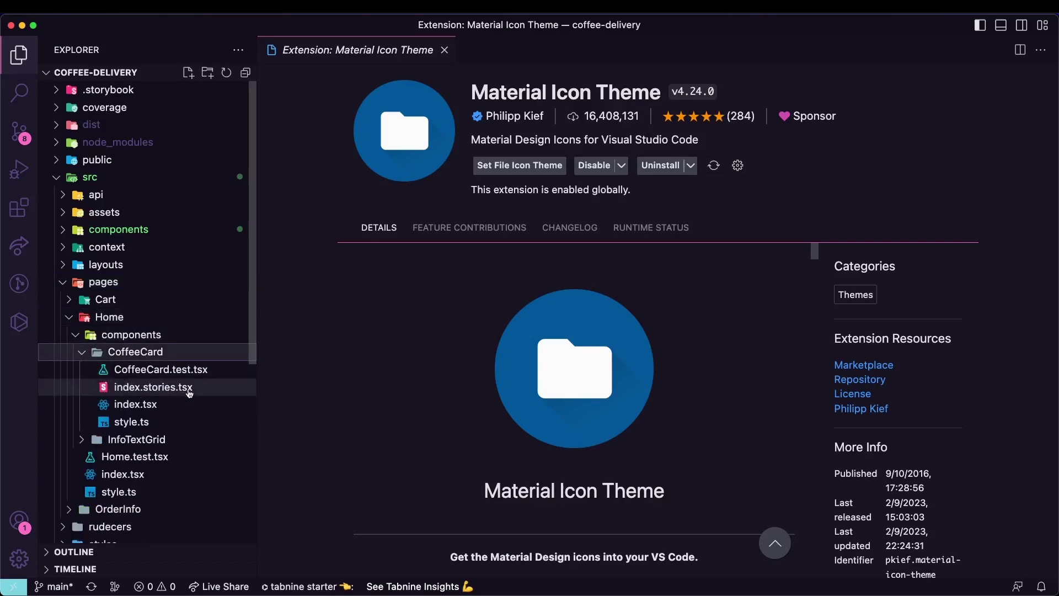
scroll(145, 398, down, 3)
scroll(147, 410, down, 1)
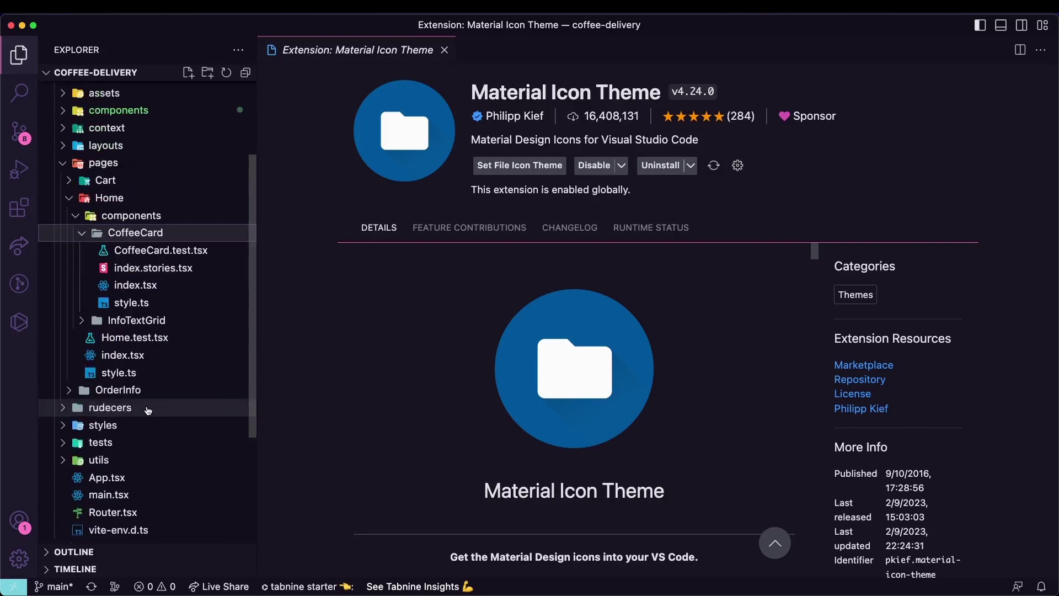
scroll(148, 411, down, 2)
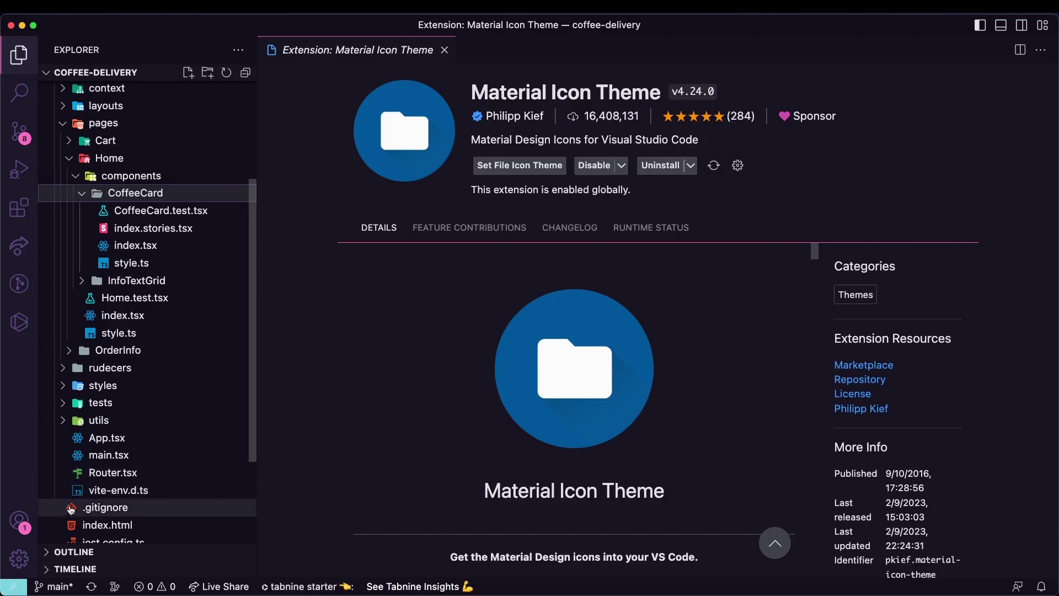
scroll(72, 513, down, 2)
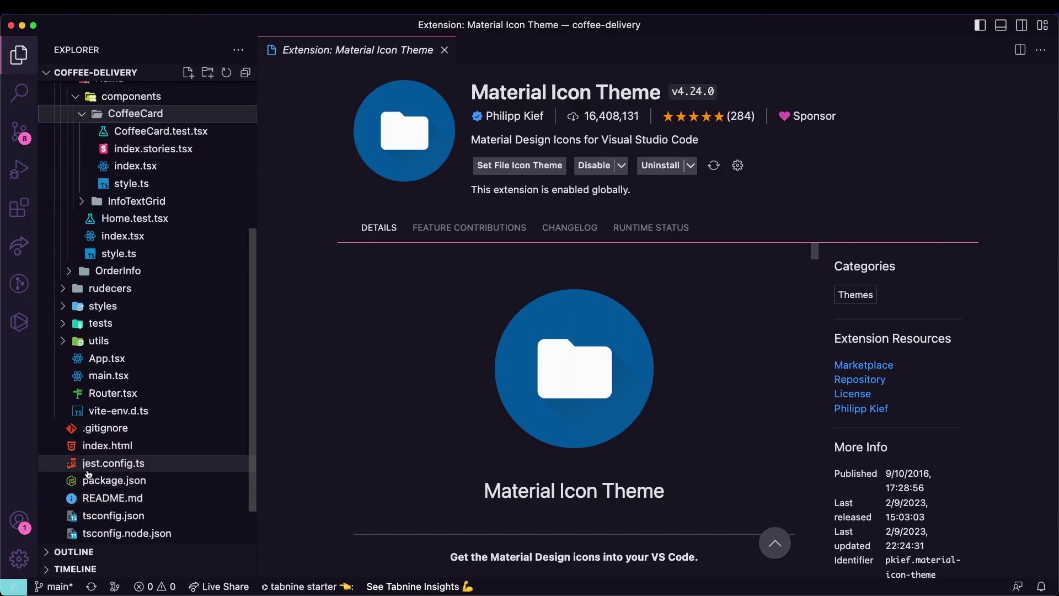
scroll(80, 502, down, 2)
scroll(82, 503, down, 1)
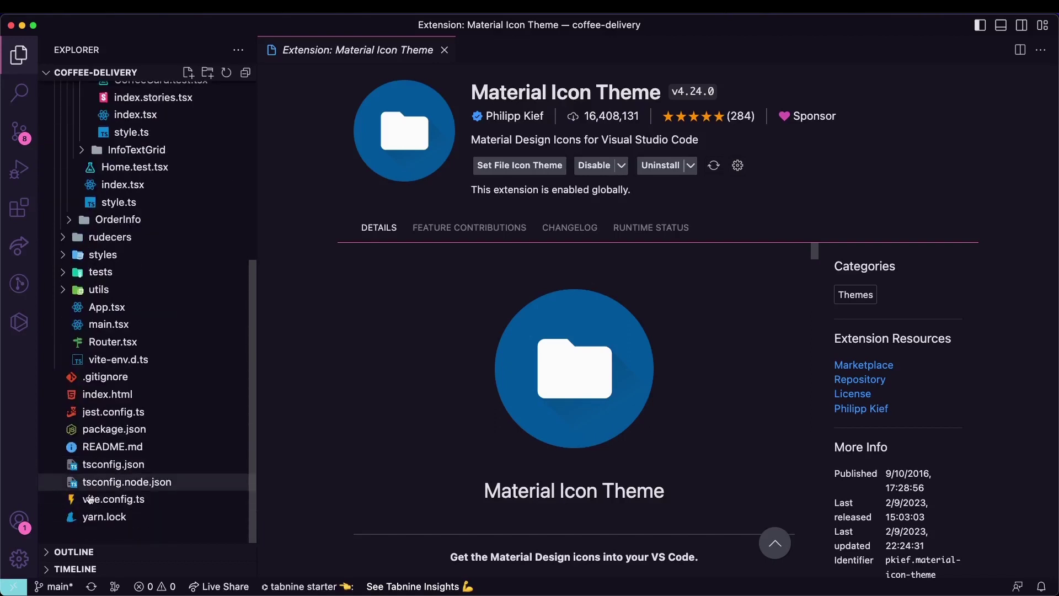